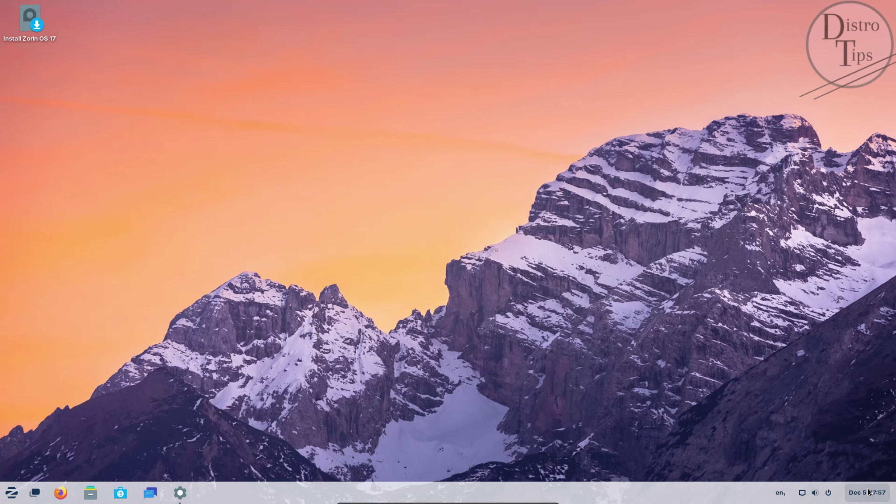
Look over the calendar, the quick system controls and the available English keyboard layouts.
{"action": "left_click", "coordinate": [868, 491]}
{"action": "left_click", "coordinate": [868, 492]}
{"action": "left_click", "coordinate": [820, 497]}
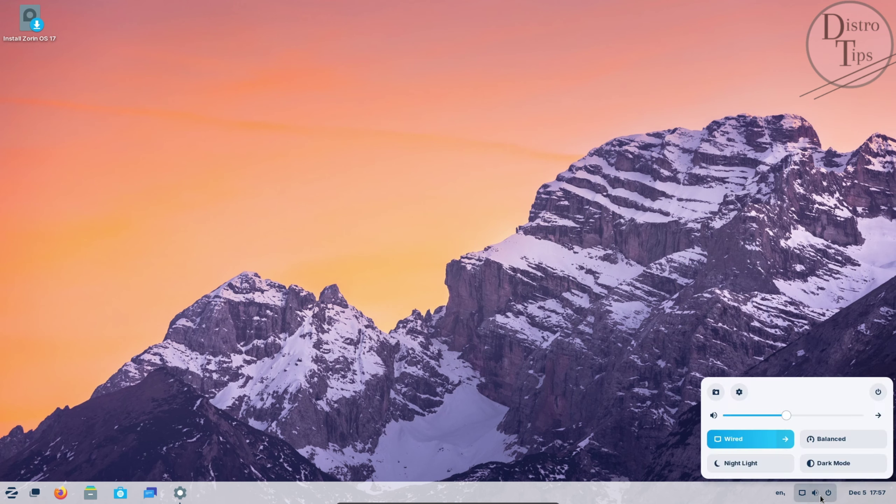
{"action": "left_click", "coordinate": [779, 495]}
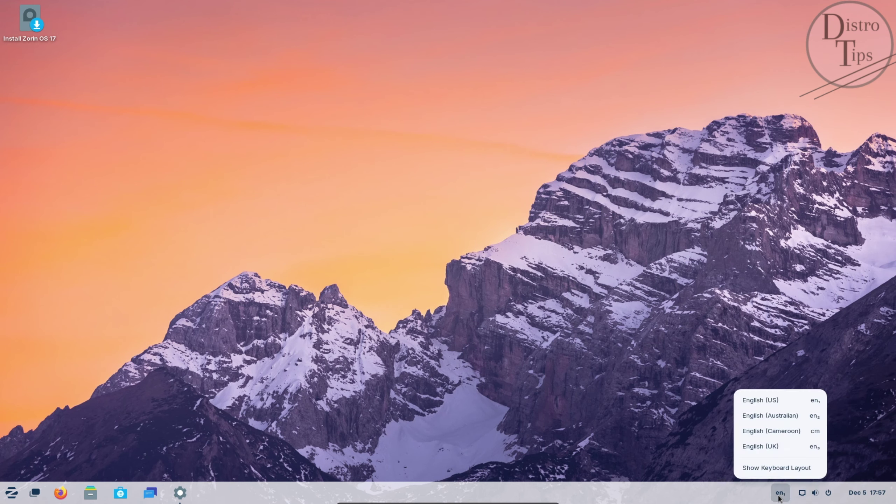
{"action": "left_click", "coordinate": [713, 445]}
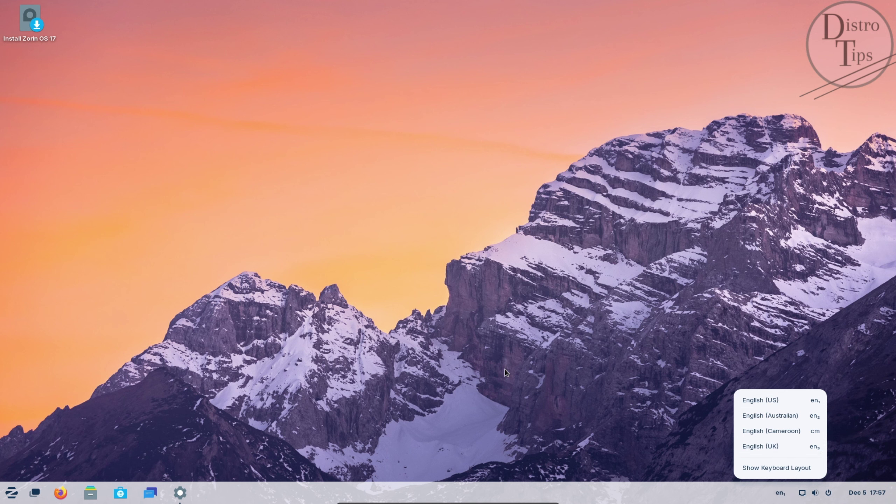
Browse the installed applications by category, including Accessories and Graphics, and continue to the system utilities.
{"action": "left_click", "coordinate": [13, 499]}
{"action": "left_click", "coordinate": [39, 234]}
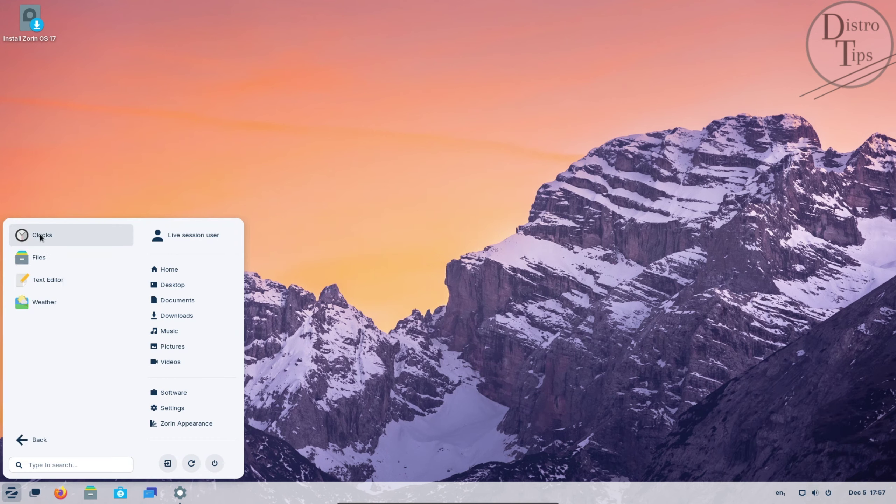
{"action": "left_click", "coordinate": [42, 439]}
{"action": "left_click", "coordinate": [46, 255]}
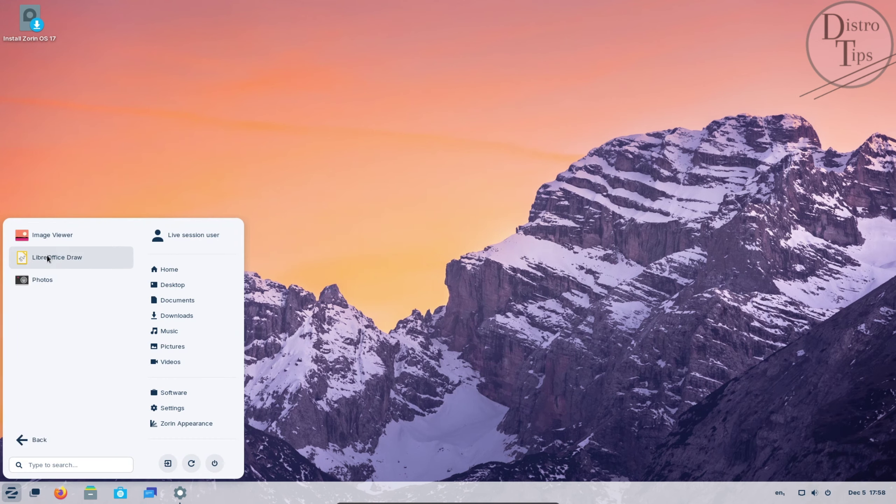
{"action": "left_click", "coordinate": [25, 445]}
{"action": "left_click", "coordinate": [31, 441]}
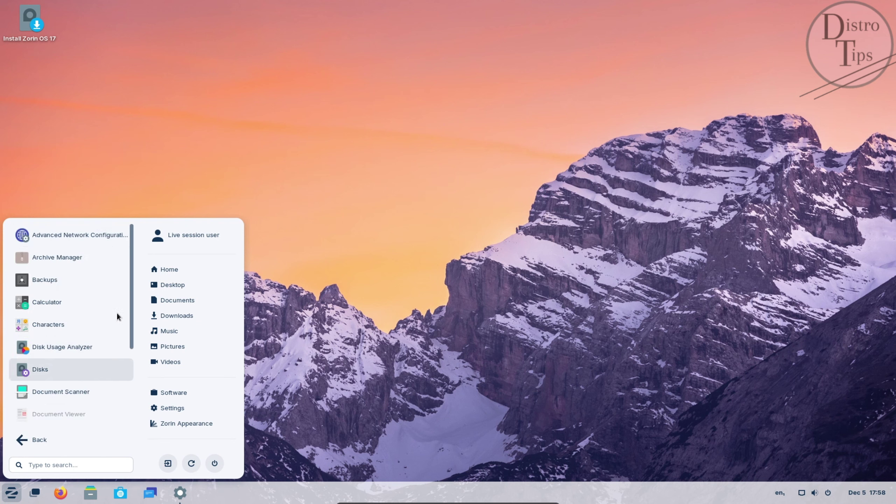
Launch Terminal from the utilities and move its window to the middle of the desktop.
{"action": "left_click_drag", "start_coordinate": [132, 333], "coordinate": [129, 421]}
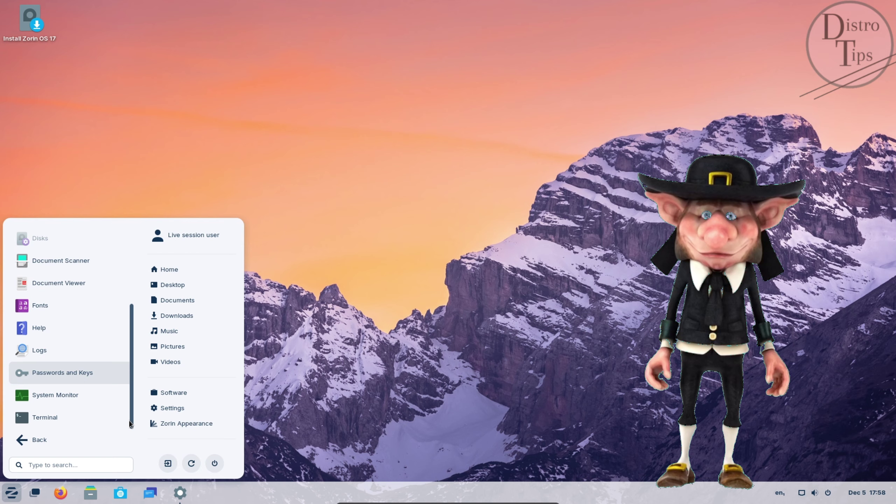
{"action": "left_click", "coordinate": [52, 418]}
{"action": "left_click_drag", "start_coordinate": [303, 21], "coordinate": [462, 153]}
Try to run neofetch, and install it with "sudo apt install neofetch".
{"action": "type", "text": "neofetch"}
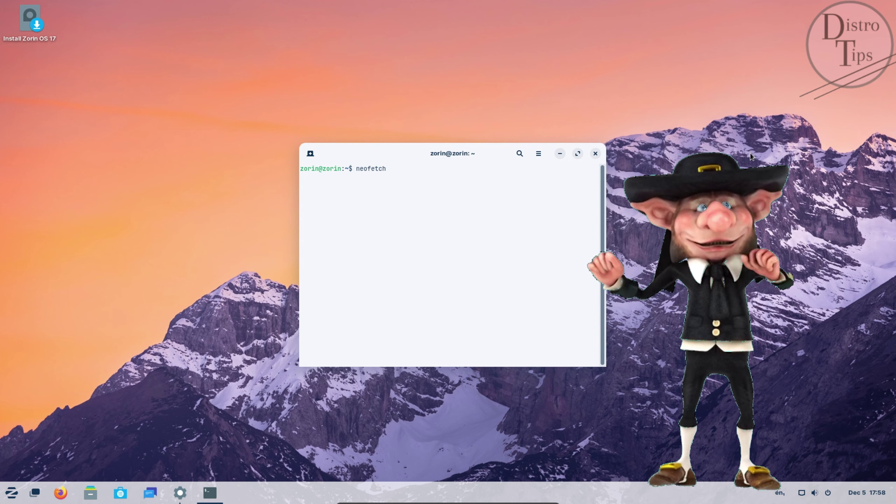
{"action": "key", "text": "Return"}
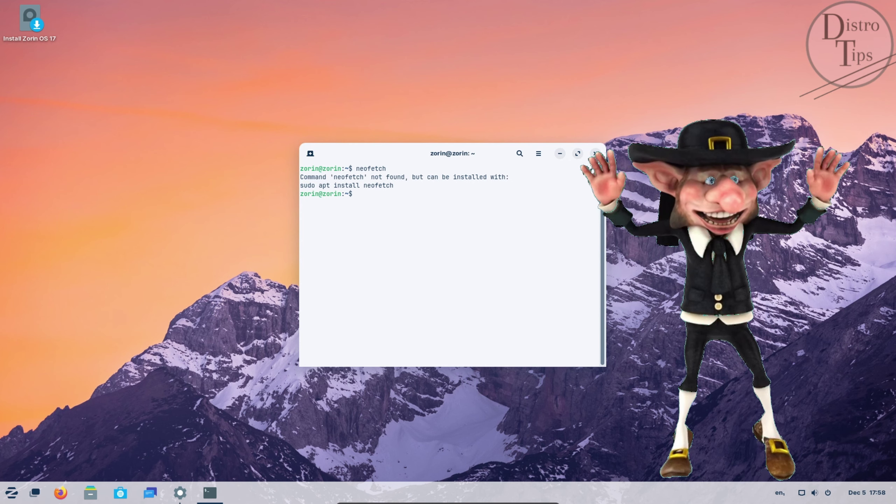
{"action": "type", "text": "sudo apt install neofetch"}
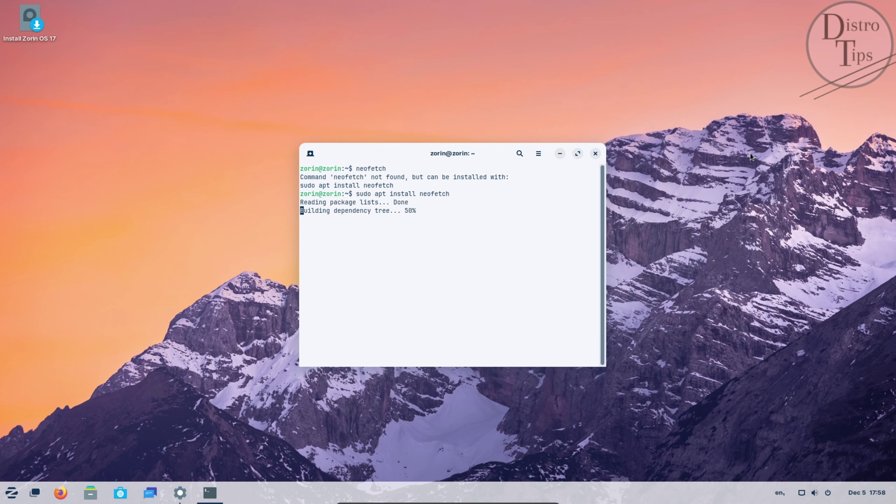
{"action": "key", "text": "Return"}
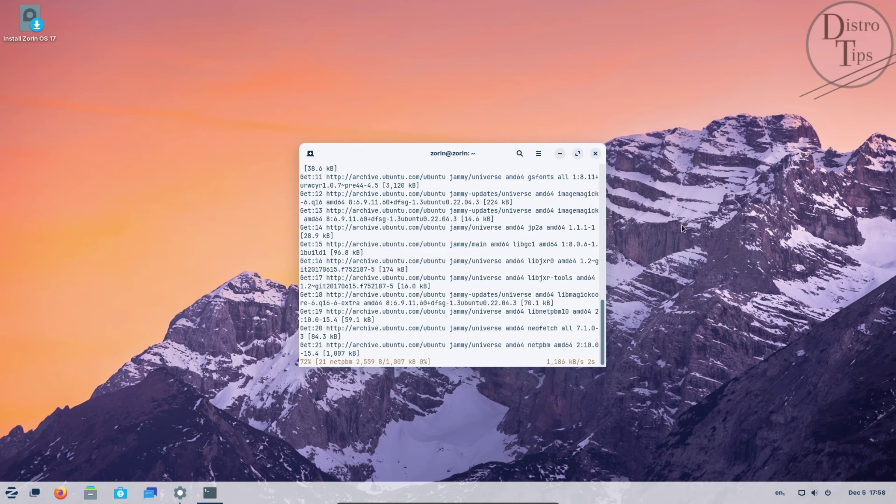
Switch to Settings and examine the About page's system details, highlighting the OS name.
{"action": "left_click", "coordinate": [179, 493]}
{"action": "scroll", "coordinate": [320, 325], "scroll_direction": "down", "scroll_amount": 6}
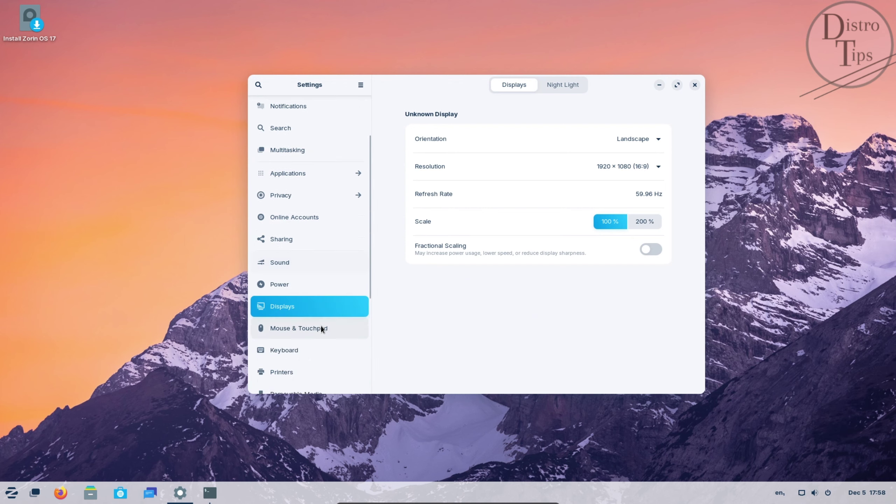
{"action": "left_click_drag", "start_coordinate": [455, 78], "coordinate": [421, 61]}
{"action": "scroll", "coordinate": [557, 274], "scroll_direction": "down", "scroll_amount": 3}
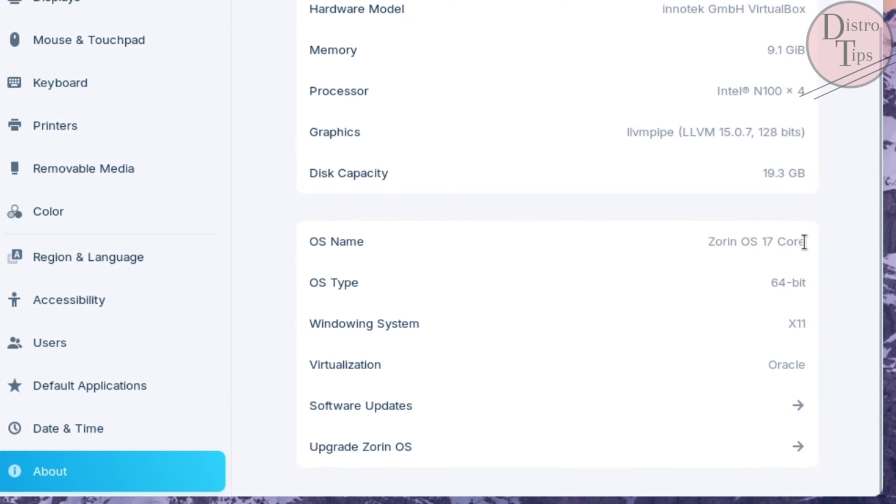
{"action": "left_click_drag", "start_coordinate": [804, 242], "coordinate": [683, 241]}
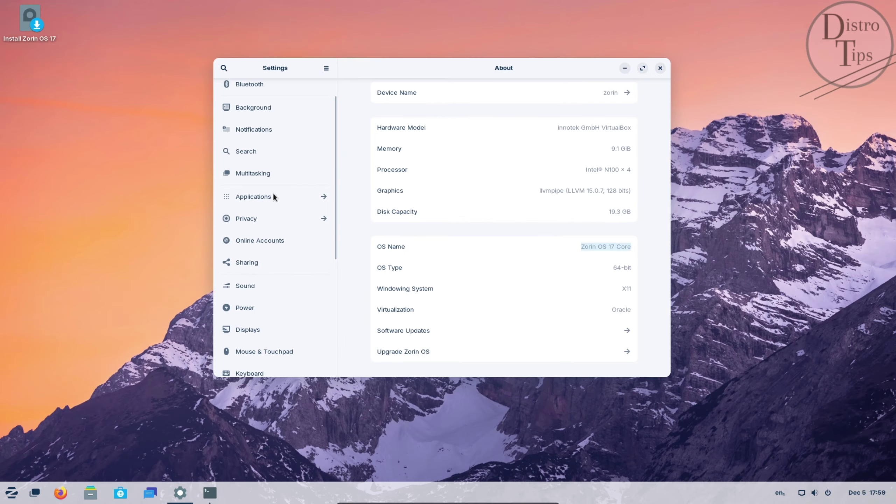
Review the Network, Bluetooth, Background, Notifications, Search, Multitasking and Applications settings in turn.
{"action": "scroll", "coordinate": [273, 193], "scroll_direction": "up", "scroll_amount": 2}
{"action": "left_click", "coordinate": [249, 89]}
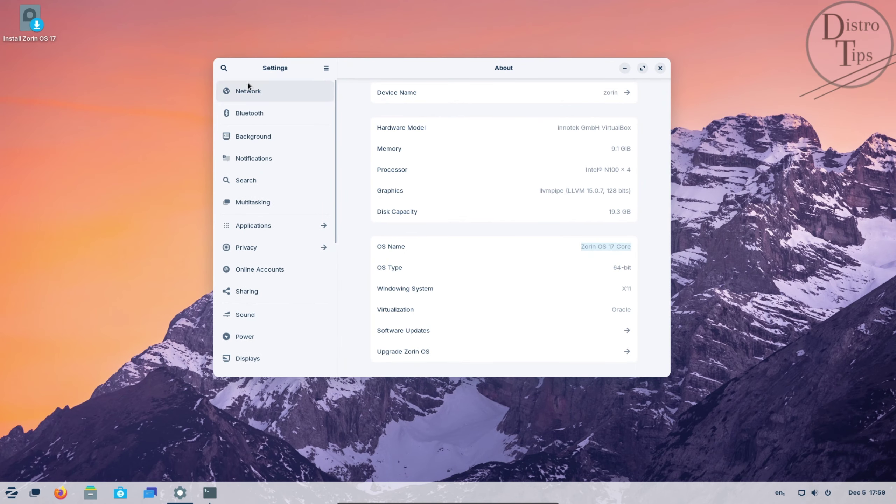
{"action": "left_click", "coordinate": [252, 113]}
{"action": "left_click", "coordinate": [255, 134]}
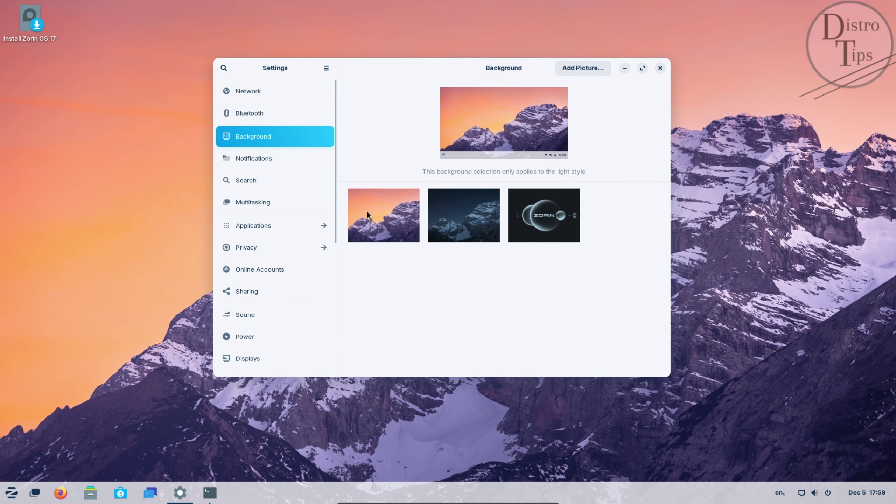
{"action": "left_click", "coordinate": [258, 162]}
{"action": "left_click", "coordinate": [255, 181]}
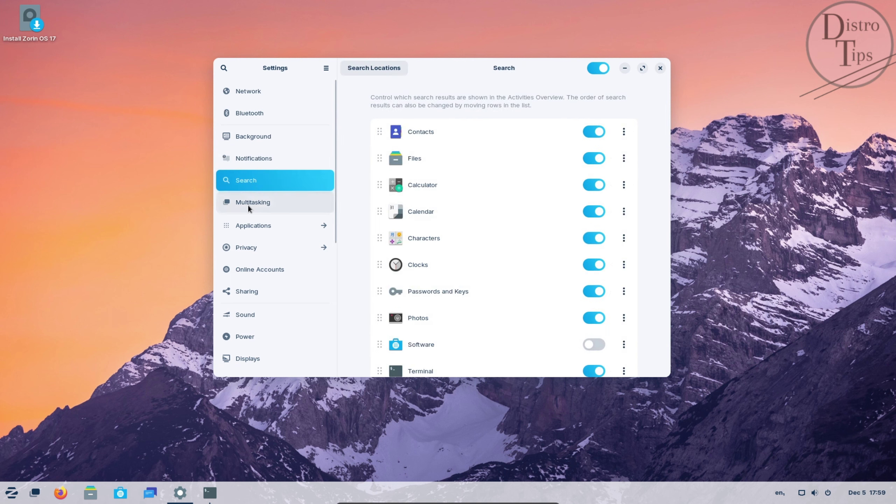
{"action": "left_click", "coordinate": [248, 204]}
{"action": "scroll", "coordinate": [581, 235], "scroll_direction": "down", "scroll_amount": 10}
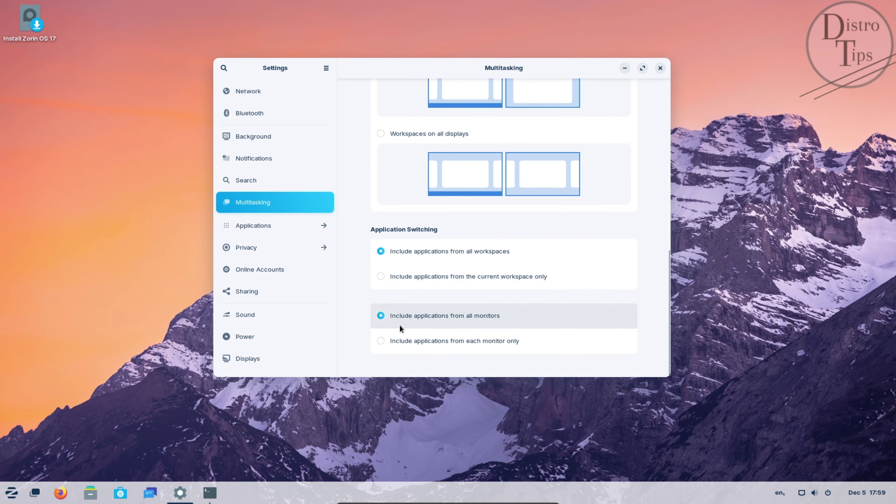
{"action": "left_click", "coordinate": [264, 228]}
{"action": "left_click", "coordinate": [224, 68]}
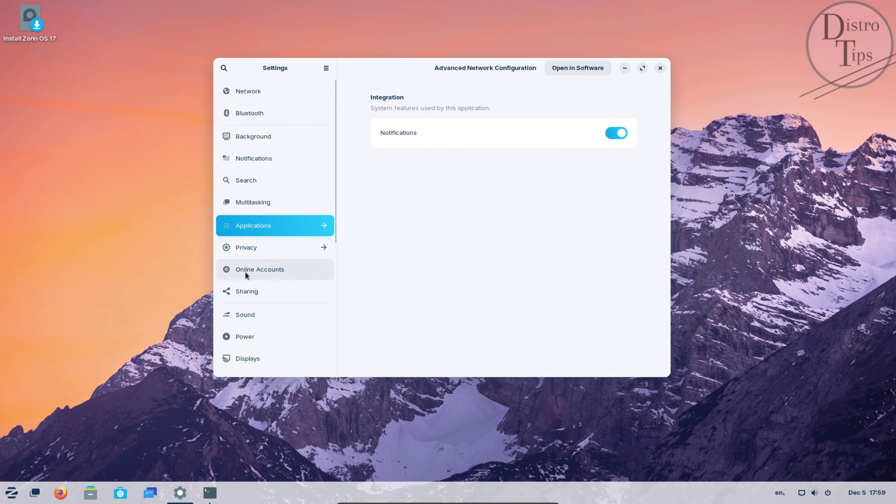
View the Online Accounts and Sharing settings, continuing through the new default keyring request with its password left blank.
{"action": "left_click", "coordinate": [245, 269]}
{"action": "scroll", "coordinate": [542, 226], "scroll_direction": "down", "scroll_amount": 2}
{"action": "left_click", "coordinate": [285, 299]}
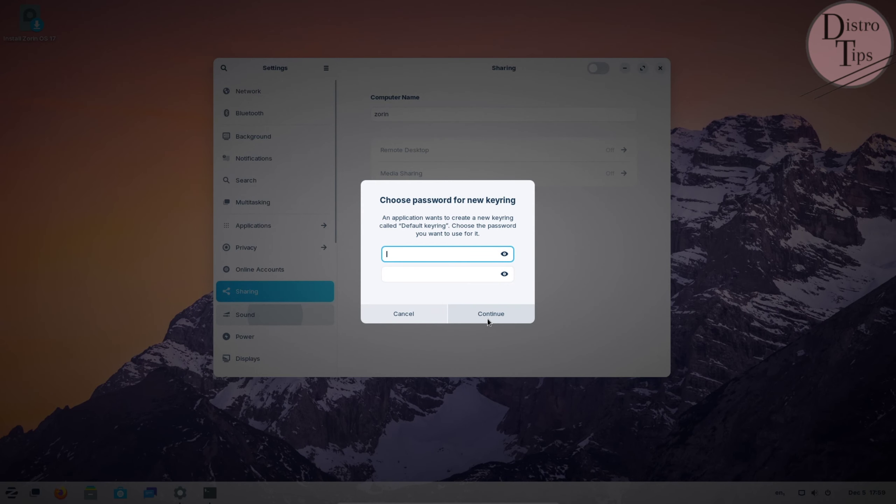
{"action": "left_click", "coordinate": [487, 318]}
{"action": "left_click", "coordinate": [494, 297]}
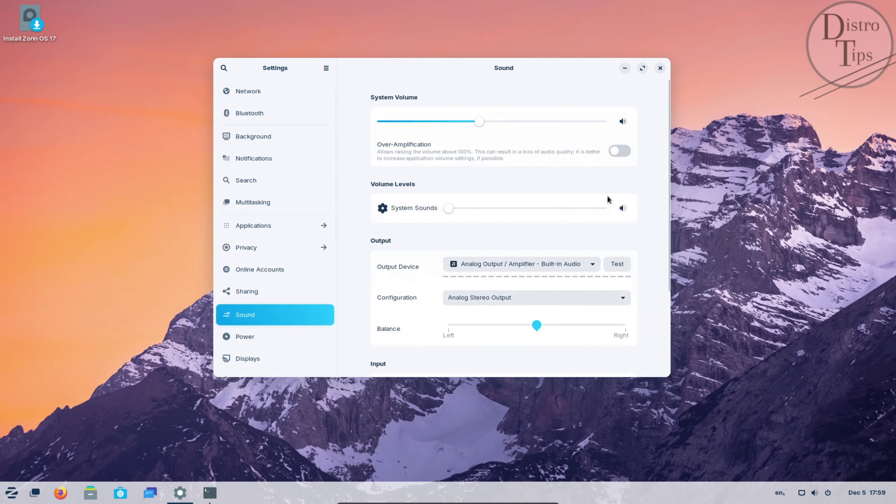
Review the Sound, Power and Displays settings.
{"action": "scroll", "coordinate": [574, 217], "scroll_direction": "down", "scroll_amount": 5}
{"action": "left_click", "coordinate": [247, 339]}
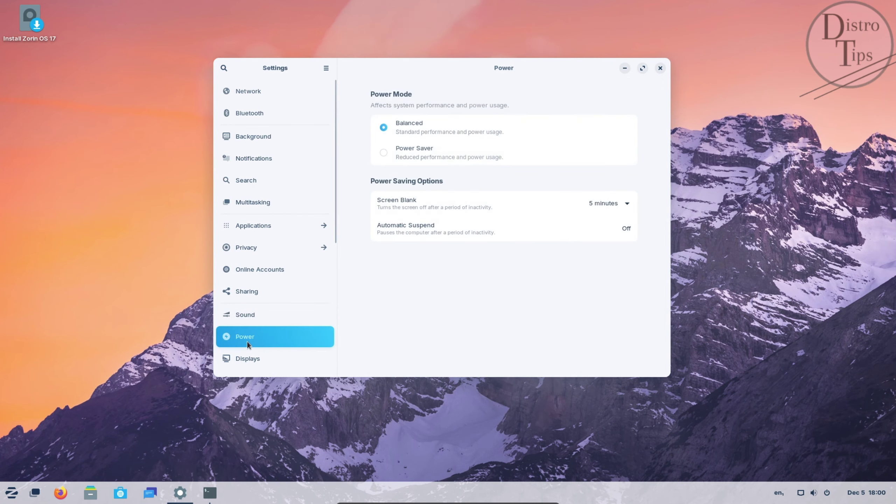
{"action": "left_click", "coordinate": [262, 360]}
Review the Date & Time, Default Applications, Users, Accessibility and Region & Language settings.
{"action": "left_click_drag", "start_coordinate": [340, 222], "coordinate": [348, 358]}
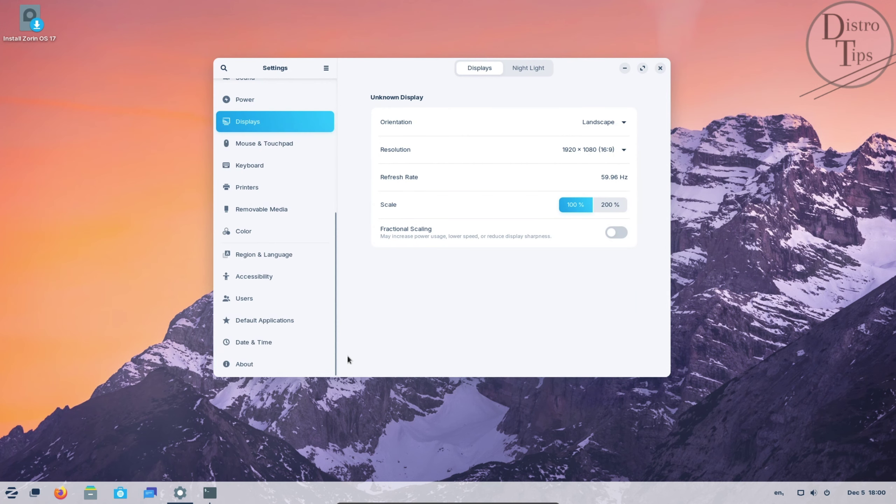
{"action": "left_click", "coordinate": [260, 342]}
{"action": "left_click", "coordinate": [257, 320]}
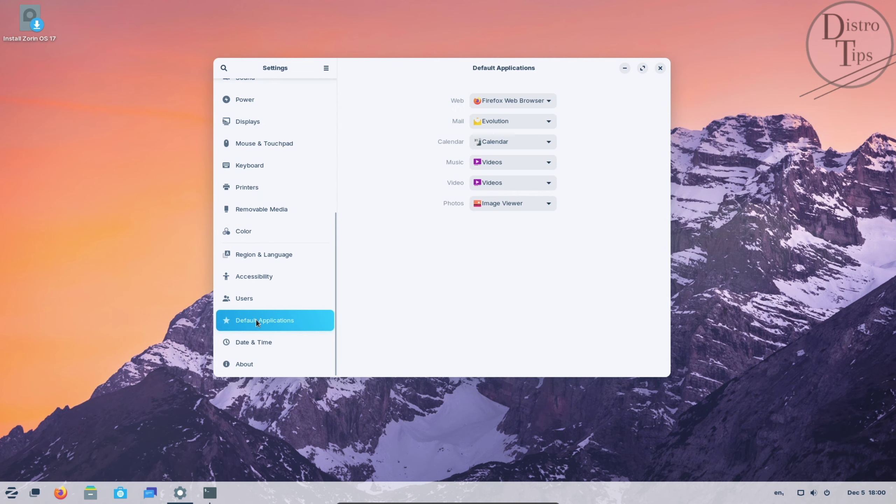
{"action": "left_click", "coordinate": [251, 297]}
{"action": "left_click", "coordinate": [255, 271]}
{"action": "left_click", "coordinate": [264, 257]}
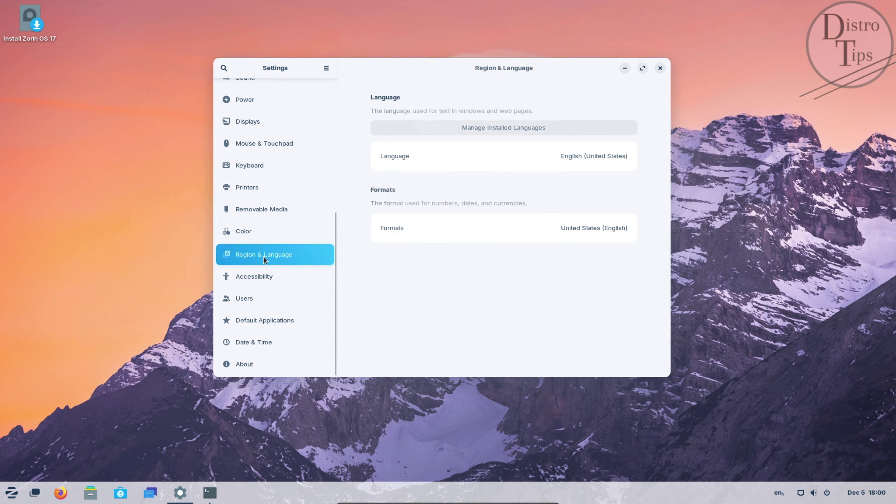
Review the Color, Removable Media, Printers, Keyboard and Mouse & Touchpad settings, and close Settings.
{"action": "left_click", "coordinate": [249, 234]}
{"action": "left_click", "coordinate": [246, 212]}
{"action": "left_click", "coordinate": [246, 189]}
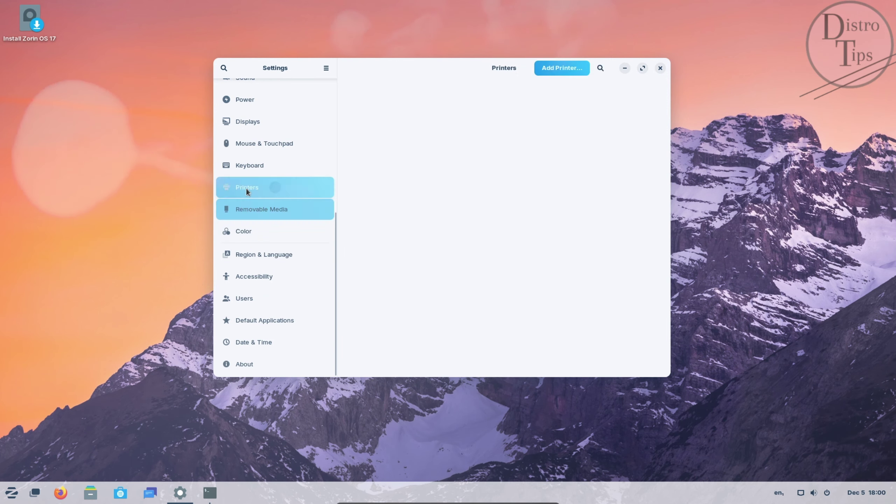
{"action": "left_click", "coordinate": [256, 167]}
{"action": "left_click", "coordinate": [256, 147]}
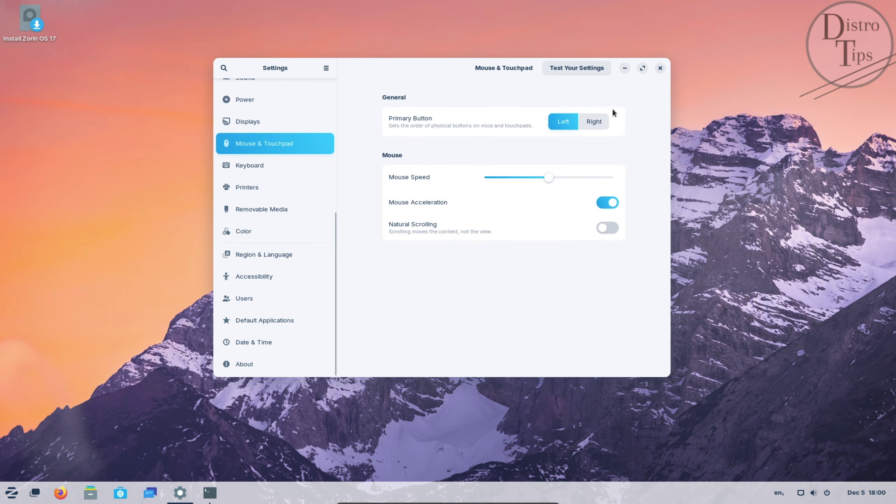
{"action": "left_click", "coordinate": [660, 68]}
Clear the Terminal output and run neofetch to display the system information.
{"action": "left_click", "coordinate": [456, 361]}
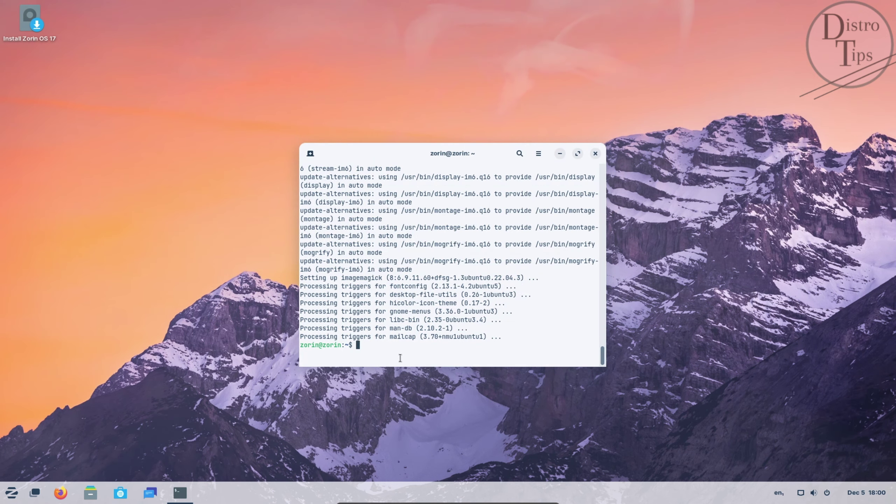
{"action": "key", "text": "ctrl+l"}
{"action": "type", "text": "sudo apt install neofetch"}
{"action": "type", "text": "neofetch"}
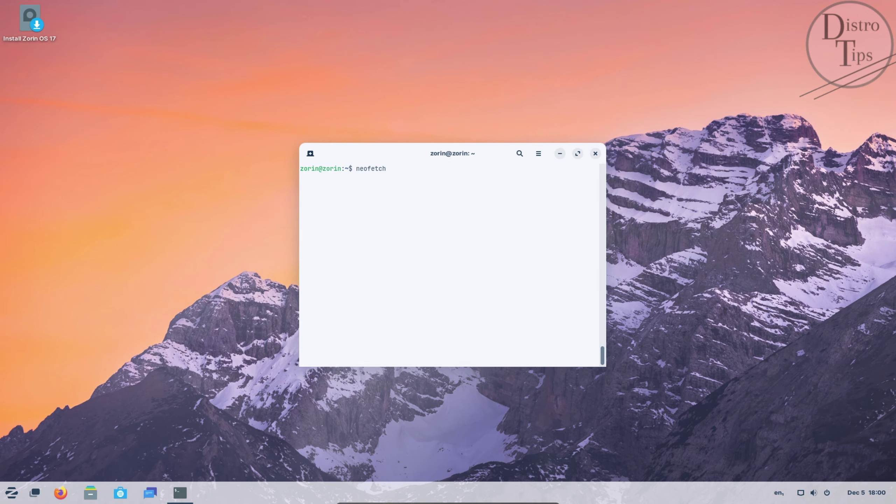
{"action": "key", "text": "Return"}
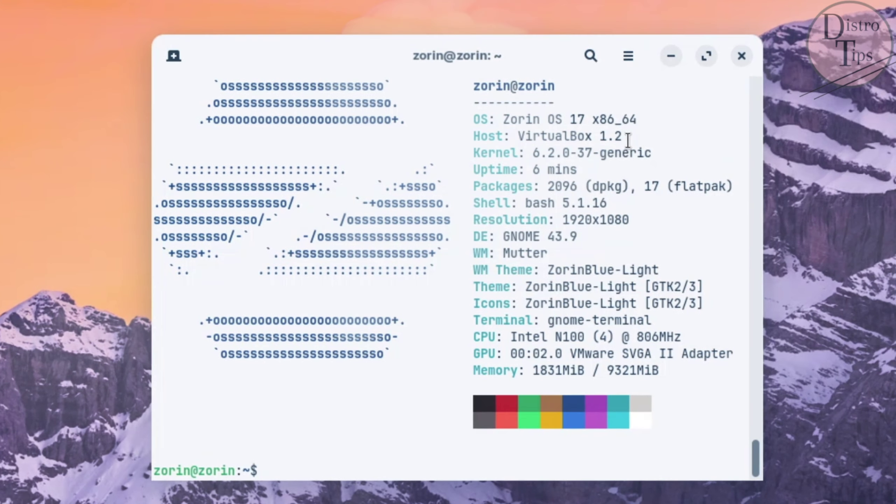
Examine the neofetch output, highlighting the OS, kernel, shell, desktop environment and theme lines.
{"action": "left_click_drag", "start_coordinate": [636, 119], "coordinate": [473, 120]}
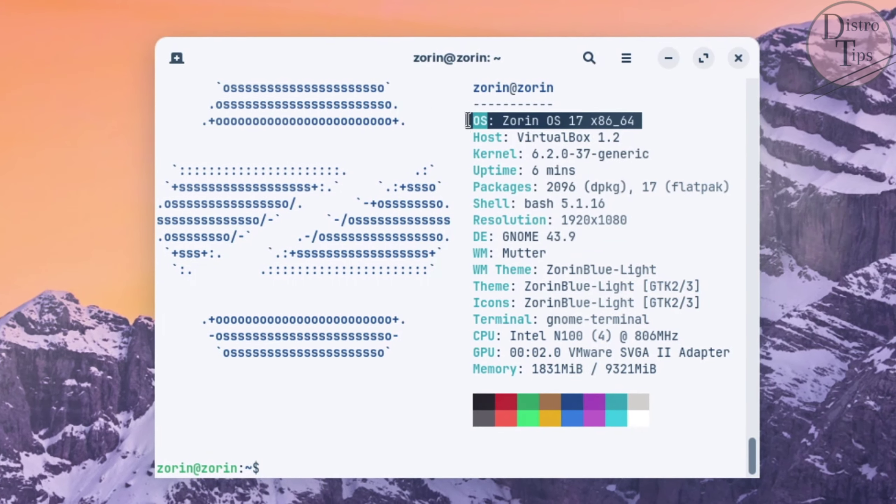
{"action": "left_click_drag", "start_coordinate": [473, 153], "coordinate": [657, 158]}
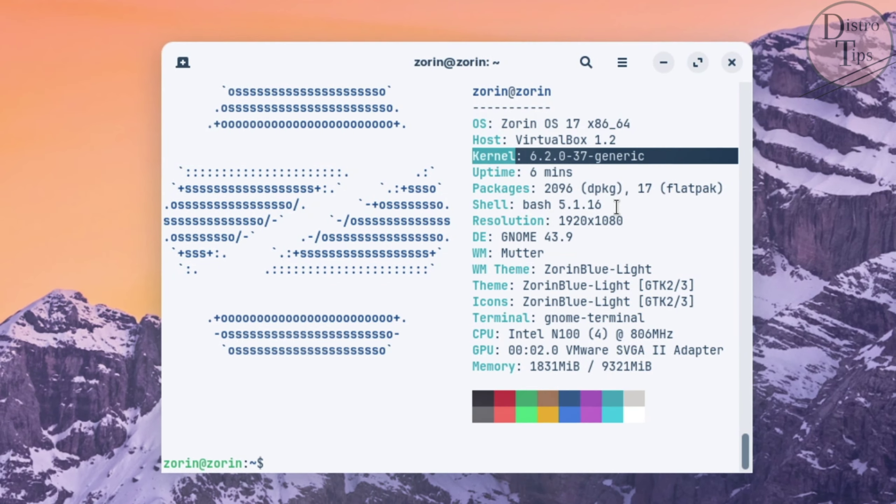
{"action": "left_click_drag", "start_coordinate": [616, 204], "coordinate": [463, 204]}
{"action": "left_click_drag", "start_coordinate": [466, 237], "coordinate": [596, 238]}
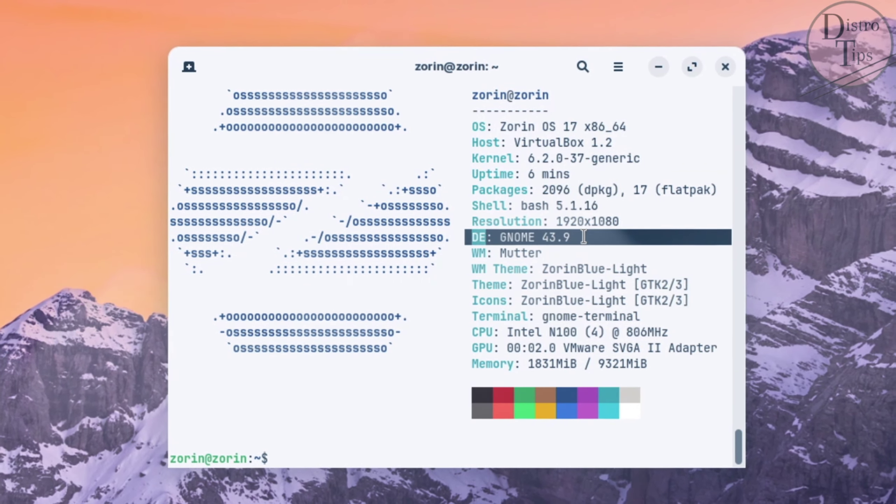
{"action": "left_click_drag", "start_coordinate": [471, 269], "coordinate": [700, 309]}
{"action": "left_click_drag", "start_coordinate": [699, 424], "coordinate": [230, 92]}
Open the Terminal's About information and highlight its version line.
{"action": "left_click", "coordinate": [614, 73]}
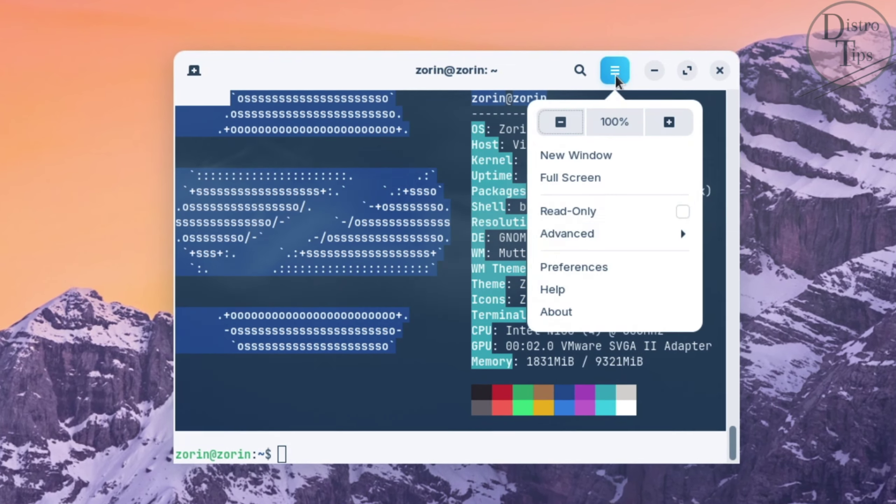
{"action": "left_click", "coordinate": [585, 311]}
{"action": "left_click", "coordinate": [538, 77]}
{"action": "left_click", "coordinate": [357, 77]}
{"action": "left_click_drag", "start_coordinate": [614, 298], "coordinate": [478, 209]}
{"action": "left_click_drag", "start_coordinate": [523, 260], "coordinate": [560, 232]}
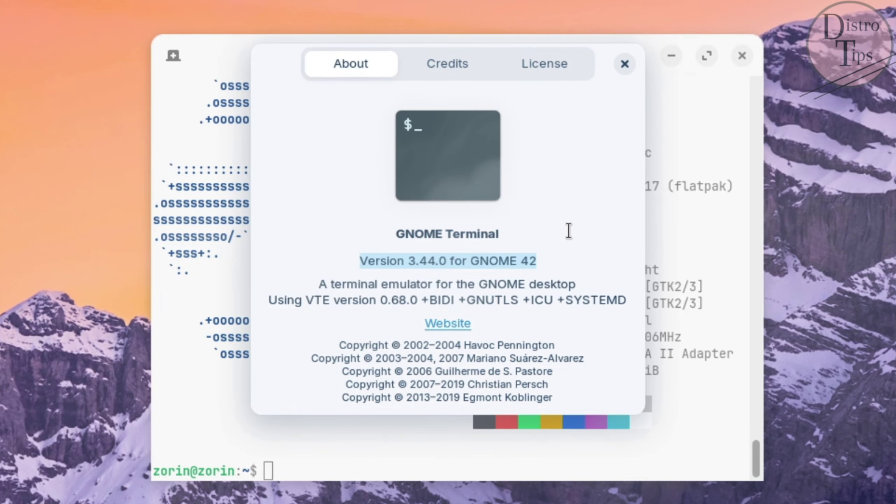
Close the Terminal's About information and highlight the OS line in the neofetch output.
{"action": "key", "text": "Escape"}
{"action": "left_click_drag", "start_coordinate": [544, 185], "coordinate": [456, 187]}
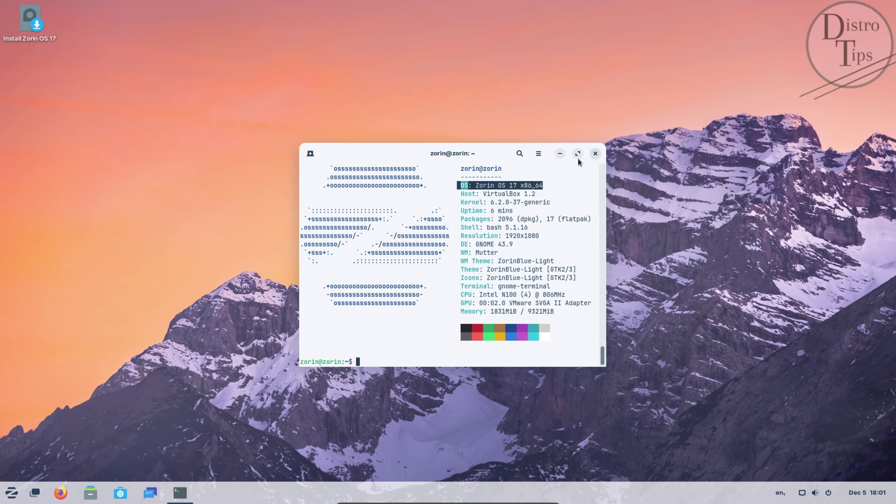
Review the Terminal preferences: General, Shortcuts, and the Unnamed profile's Colors, Scrolling, Command and Compatibility settings.
{"action": "left_click", "coordinate": [539, 153]}
{"action": "left_click", "coordinate": [537, 210]}
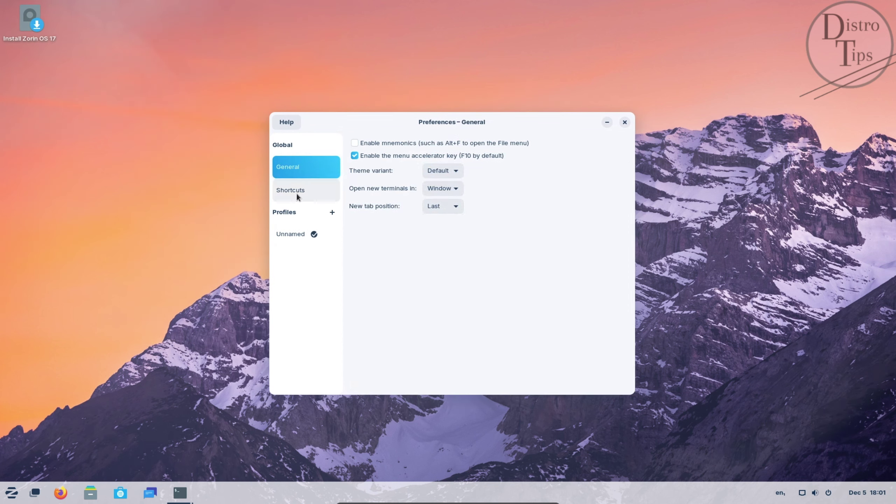
{"action": "left_click", "coordinate": [297, 194]}
{"action": "left_click", "coordinate": [292, 232]}
{"action": "left_click", "coordinate": [385, 140]}
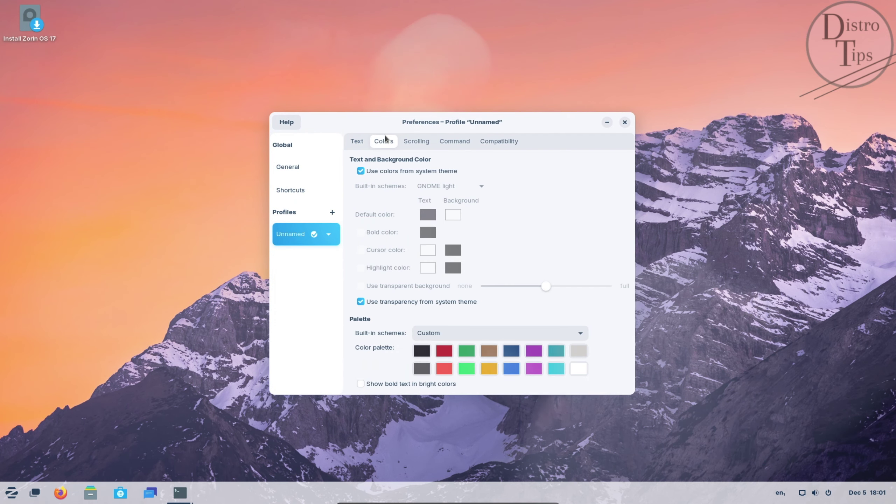
{"action": "left_click", "coordinate": [418, 142]}
{"action": "left_click", "coordinate": [456, 141]}
{"action": "left_click", "coordinate": [500, 141]}
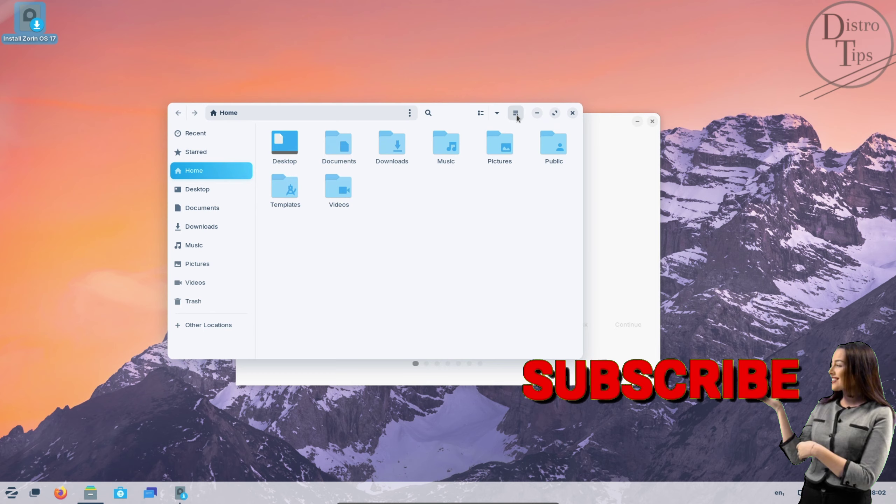
Review the About and Credits information of the Files application, highlighting its description and version, and close it.
{"action": "left_click", "coordinate": [514, 114]}
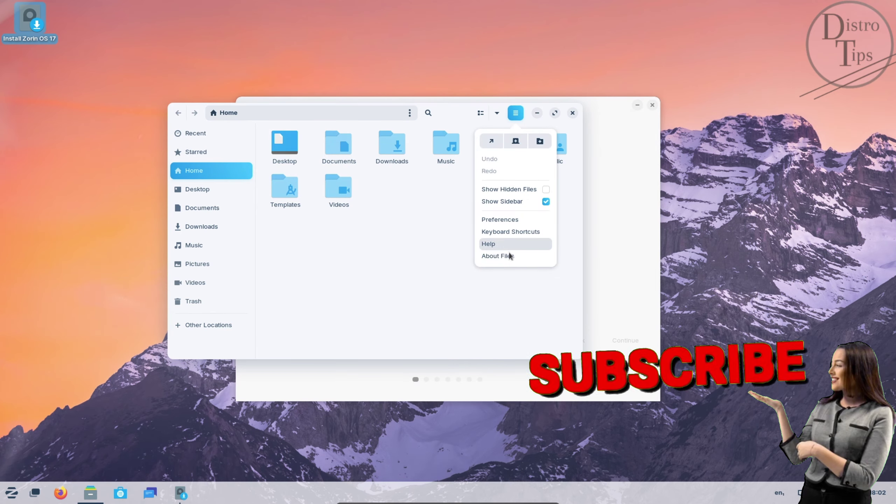
{"action": "left_click", "coordinate": [508, 256]}
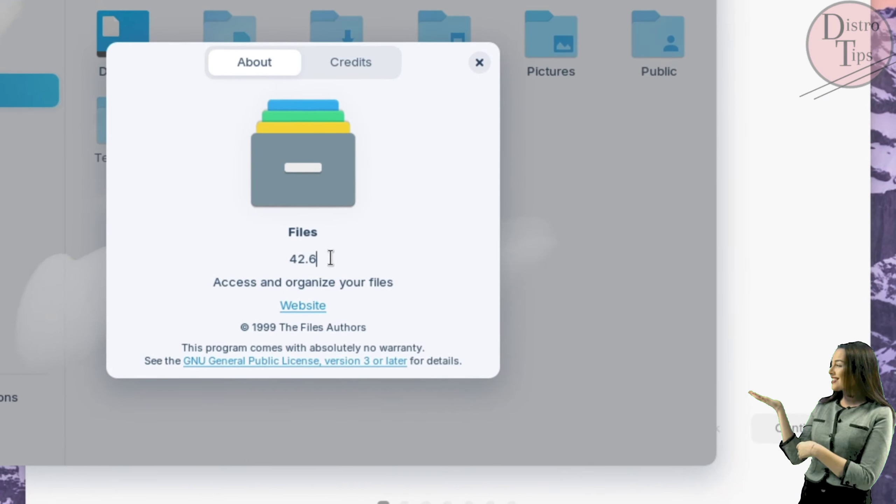
{"action": "left_click_drag", "start_coordinate": [330, 258], "coordinate": [209, 284]}
{"action": "left_click", "coordinate": [369, 69]}
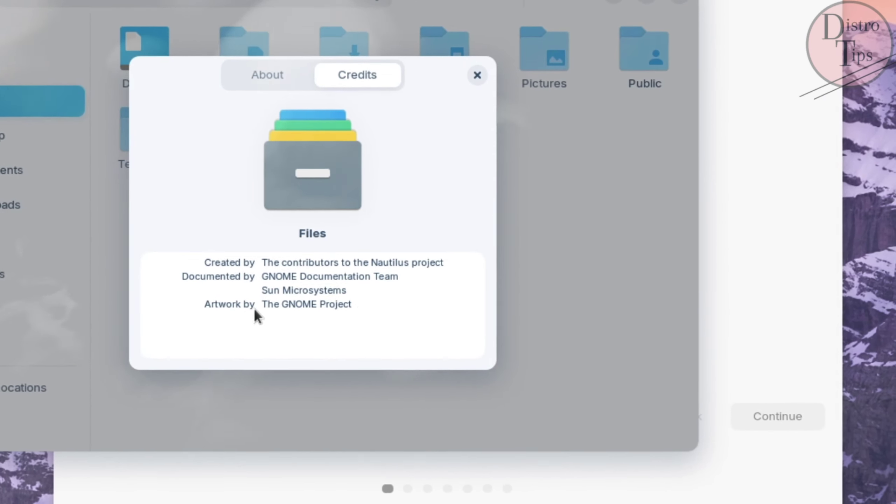
{"action": "left_click", "coordinate": [270, 78]}
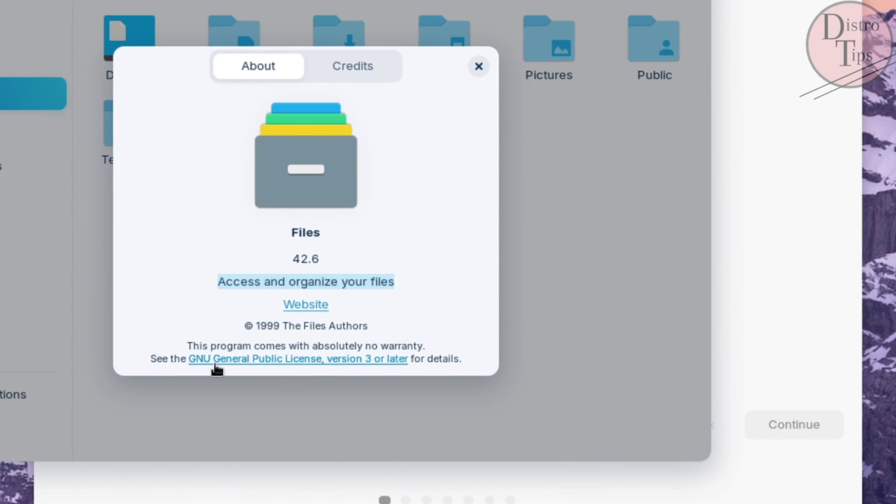
{"action": "left_click_drag", "start_coordinate": [341, 257], "coordinate": [293, 259]}
{"action": "left_click", "coordinate": [480, 62]}
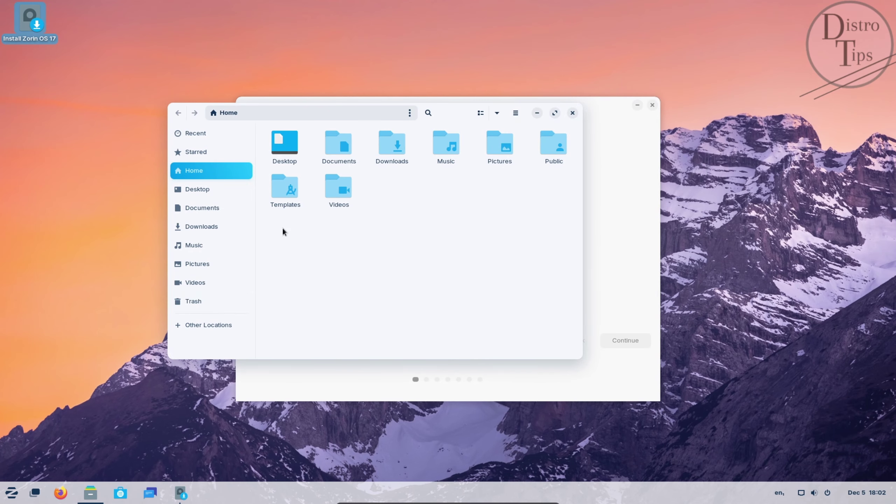
Browse Other Locations, Downloads and Home in Files, close it, and reposition the installer window.
{"action": "left_click", "coordinate": [197, 326]}
{"action": "left_click", "coordinate": [207, 224]}
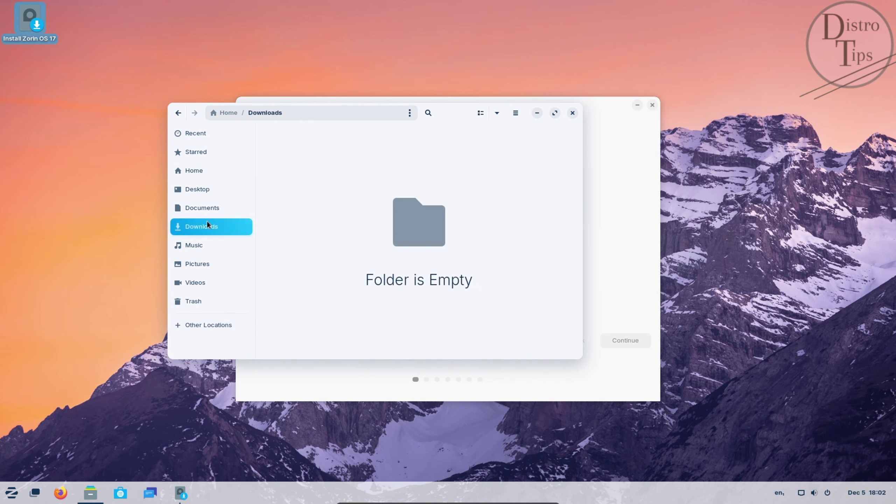
{"action": "left_click", "coordinate": [193, 173]}
{"action": "left_click", "coordinate": [482, 197]}
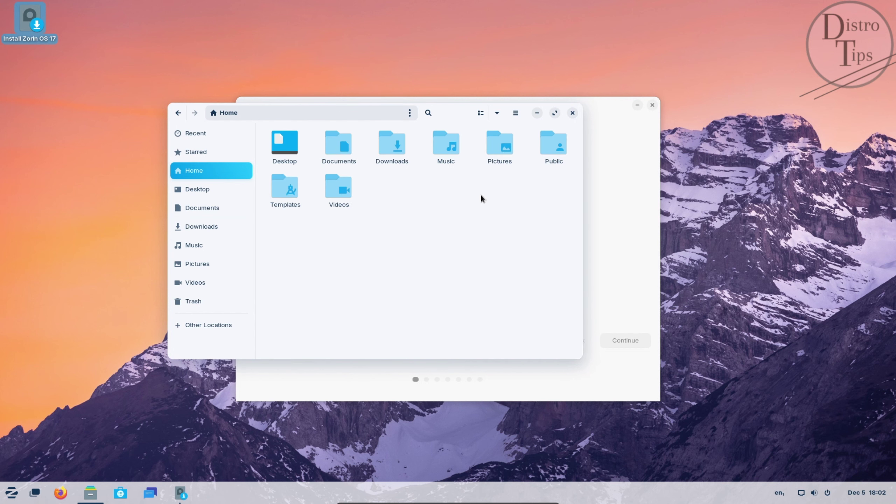
{"action": "left_click", "coordinate": [572, 114]}
{"action": "left_click_drag", "start_coordinate": [469, 105], "coordinate": [429, 76]}
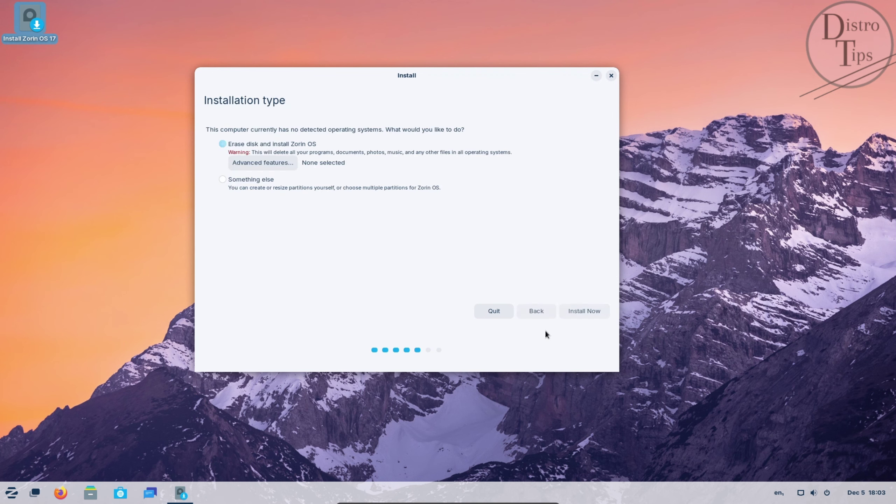
Open the Software store and look through its Explore page.
{"action": "left_click", "coordinate": [124, 495]}
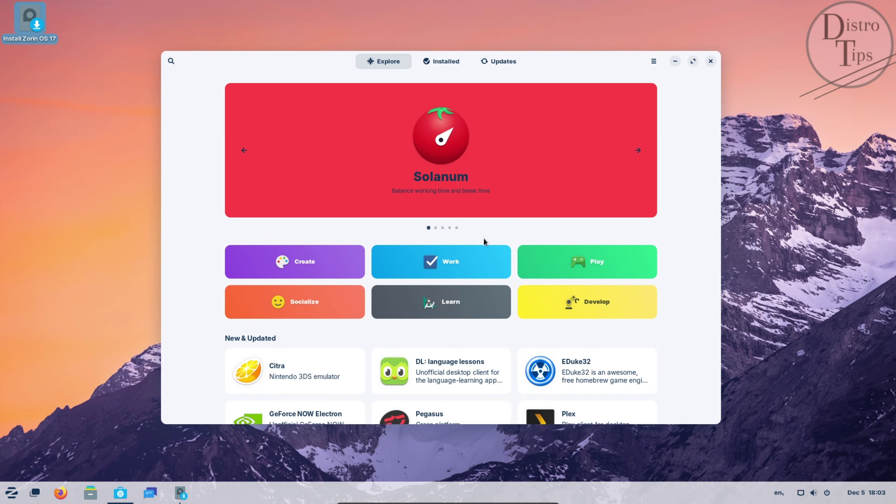
{"action": "scroll", "coordinate": [600, 247], "scroll_direction": "down", "scroll_amount": 5}
{"action": "scroll", "coordinate": [589, 254], "scroll_direction": "up", "scroll_amount": 5}
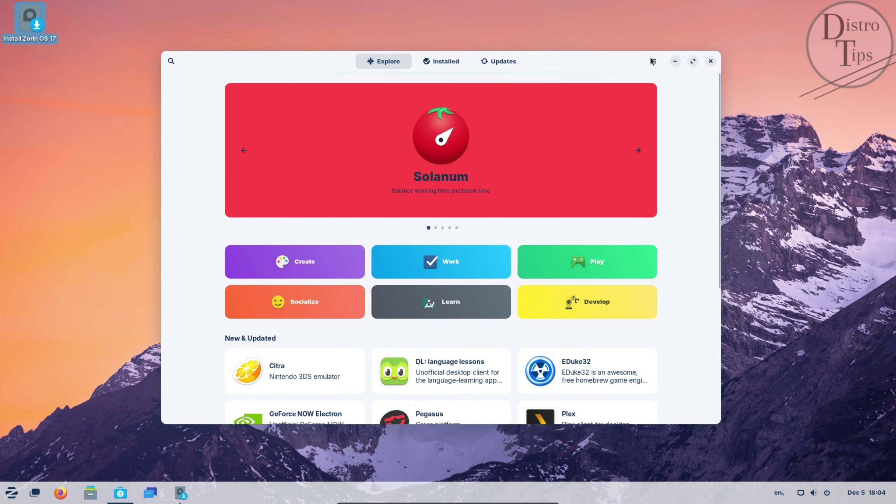
Review the Software store's About and Credits information, highlighting the description, copyright and version lines, and close it.
{"action": "left_click", "coordinate": [653, 64]}
{"action": "left_click", "coordinate": [634, 118]}
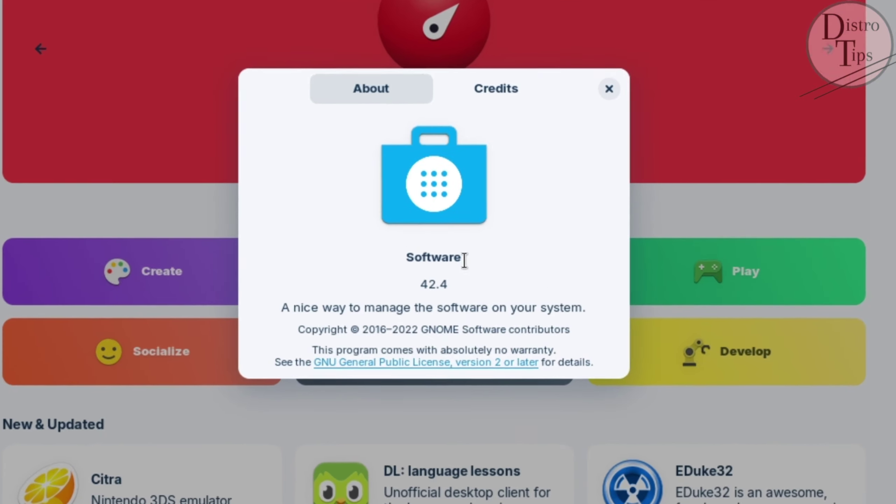
{"action": "left_click_drag", "start_coordinate": [456, 256], "coordinate": [458, 283]}
{"action": "left_click_drag", "start_coordinate": [582, 307], "coordinate": [277, 305]}
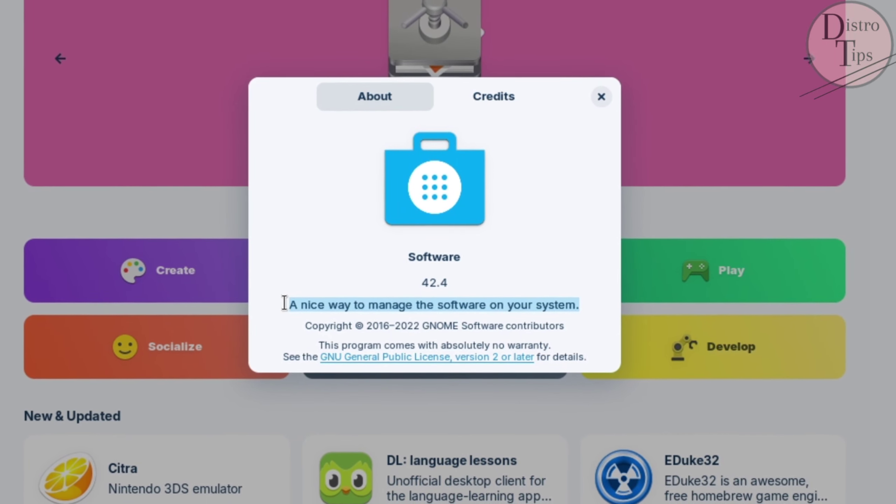
{"action": "left_click", "coordinate": [494, 100]}
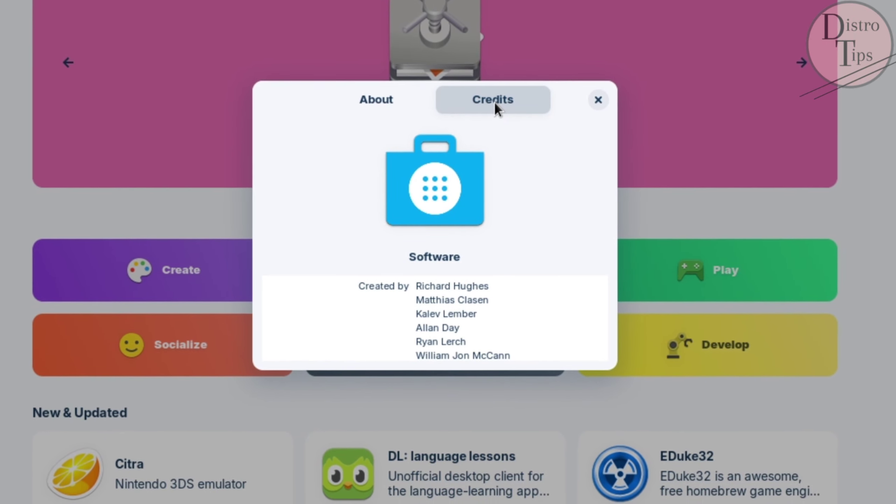
{"action": "left_click", "coordinate": [399, 100]}
{"action": "left_click_drag", "start_coordinate": [590, 356], "coordinate": [592, 329]}
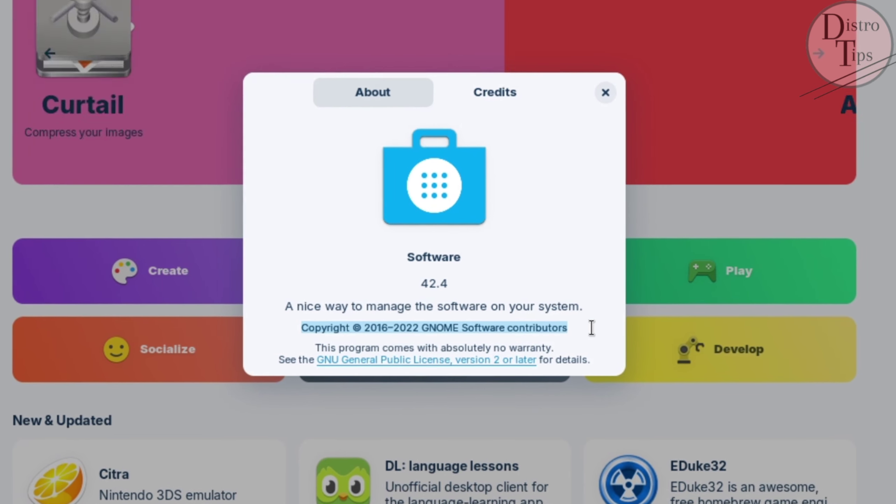
{"action": "left_click_drag", "start_coordinate": [455, 284], "coordinate": [369, 266]}
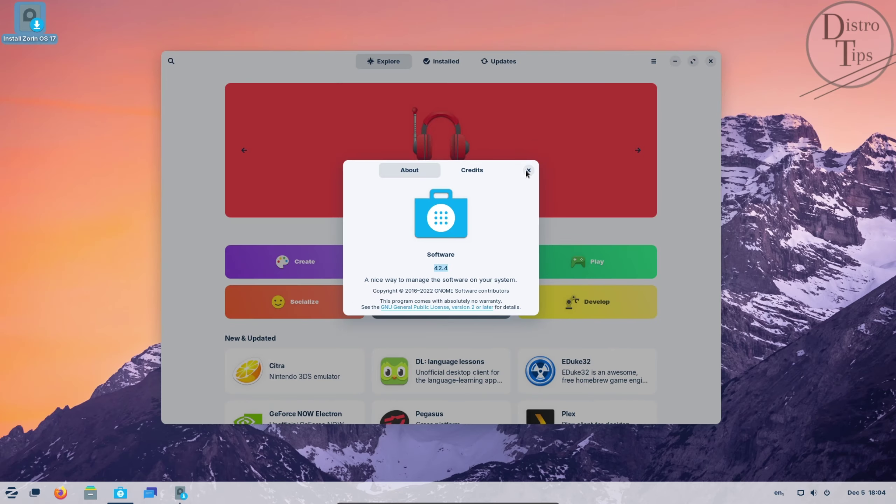
{"action": "left_click", "coordinate": [605, 92]}
Look through the installed applications, check for available updates, and close the Software store.
{"action": "left_click", "coordinate": [448, 63]}
{"action": "scroll", "coordinate": [457, 215], "scroll_direction": "down", "scroll_amount": 10}
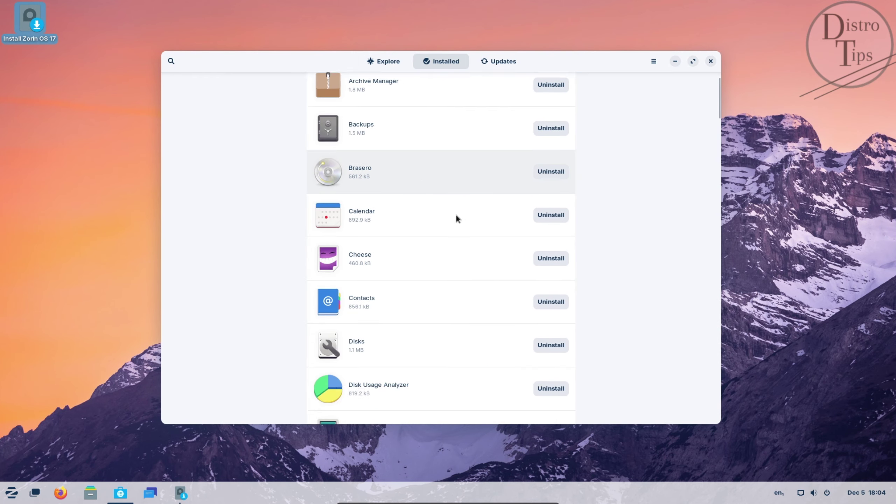
{"action": "scroll", "coordinate": [457, 229], "scroll_direction": "down", "scroll_amount": 20}
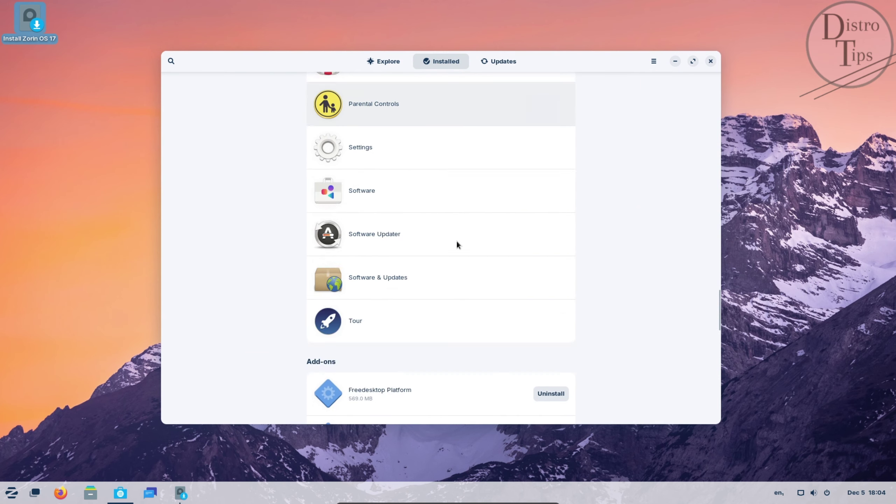
{"action": "left_click", "coordinate": [503, 61]}
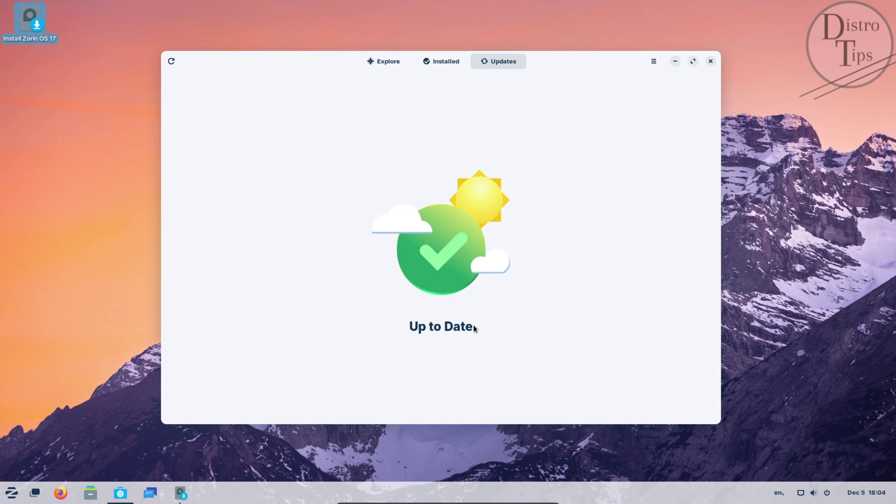
{"action": "left_click", "coordinate": [711, 61]}
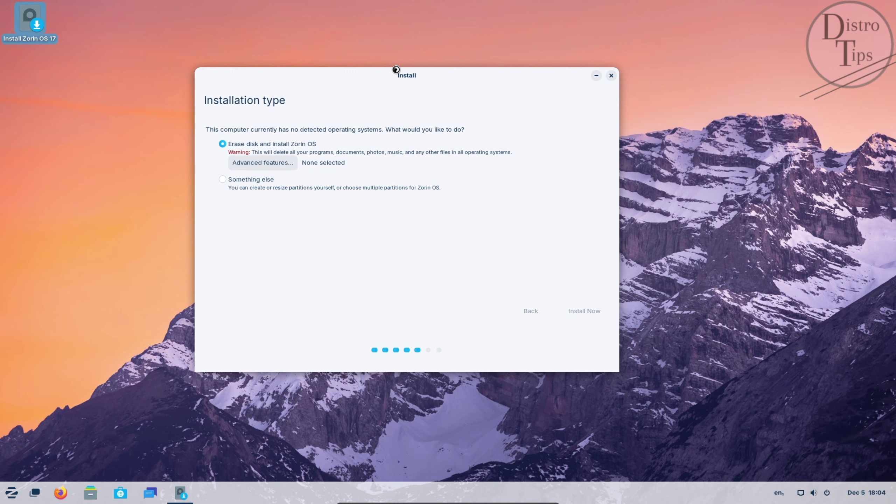
Confirm writing the partition changes to disk in the installer and accept New York as the location.
{"action": "left_click_drag", "start_coordinate": [404, 76], "coordinate": [456, 83]}
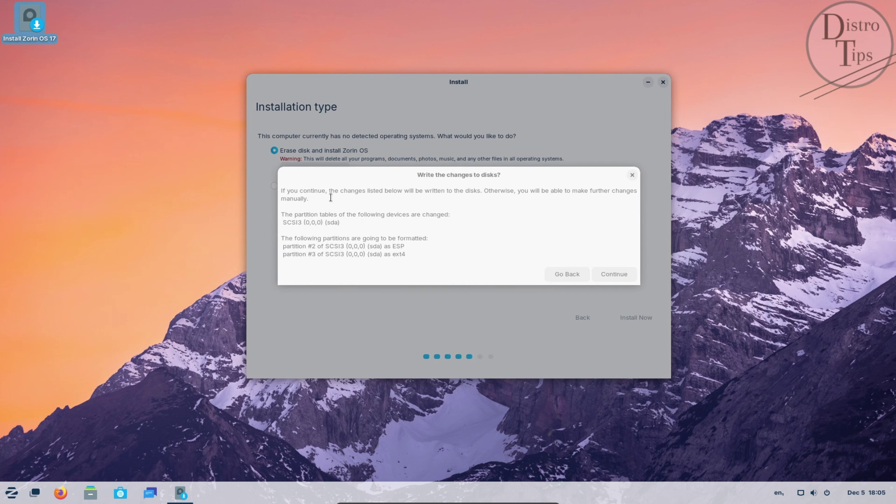
{"action": "left_click", "coordinate": [634, 280]}
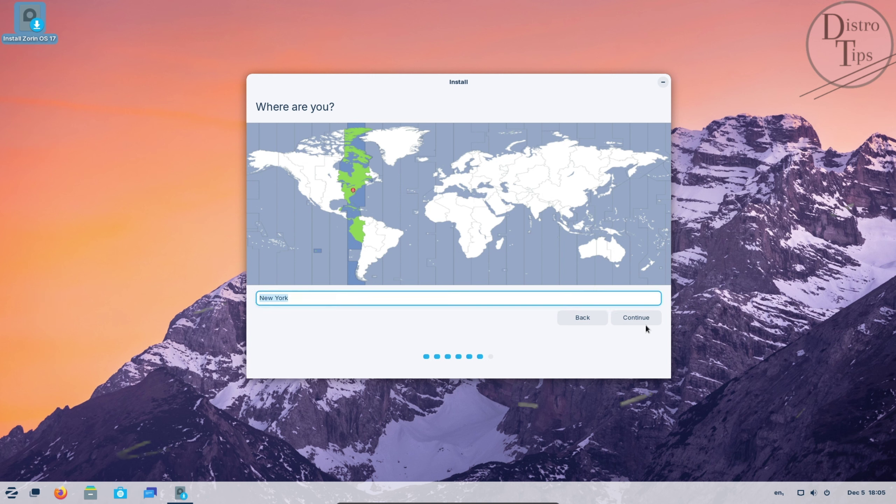
{"action": "left_click", "coordinate": [645, 320]}
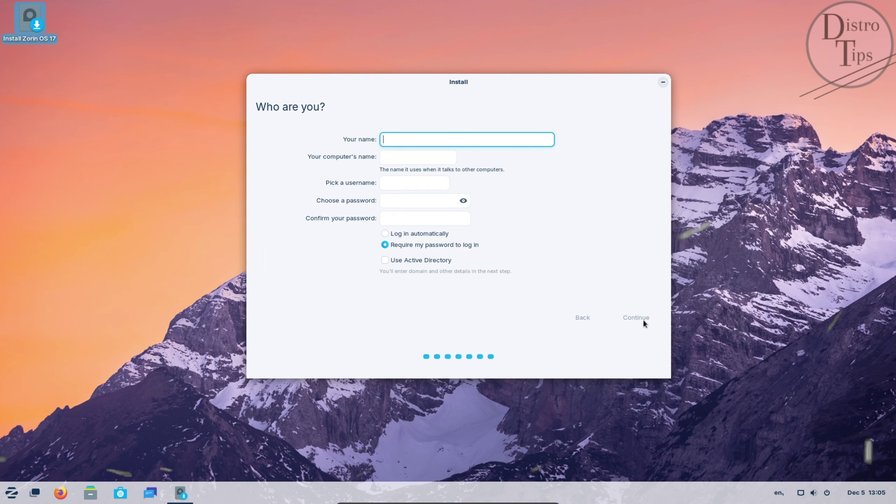
Enter distrotips as the installer's user name, fill in and confirm the account password, and continue the installation.
{"action": "type", "text": "d"}
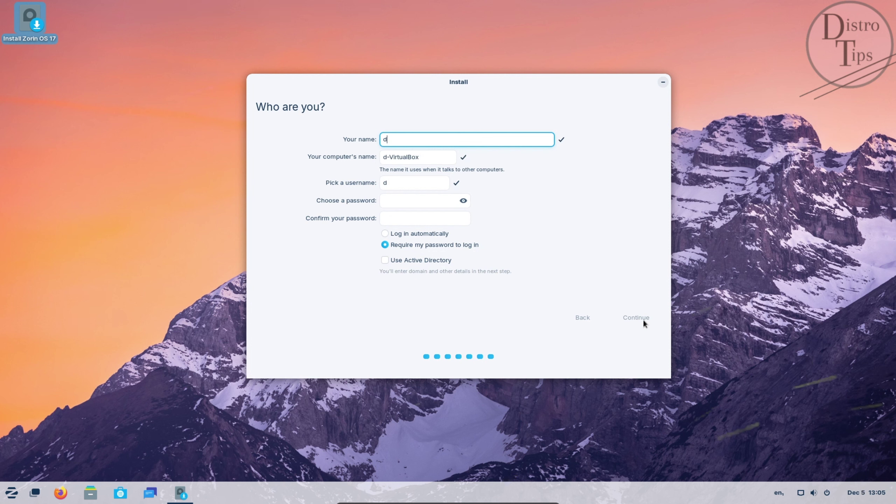
{"action": "type", "text": "istrotips"}
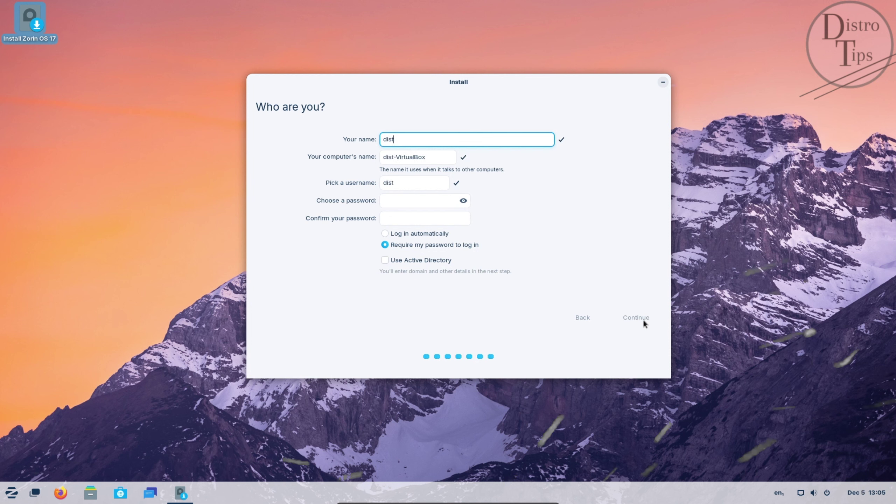
{"action": "left_click", "coordinate": [405, 200]}
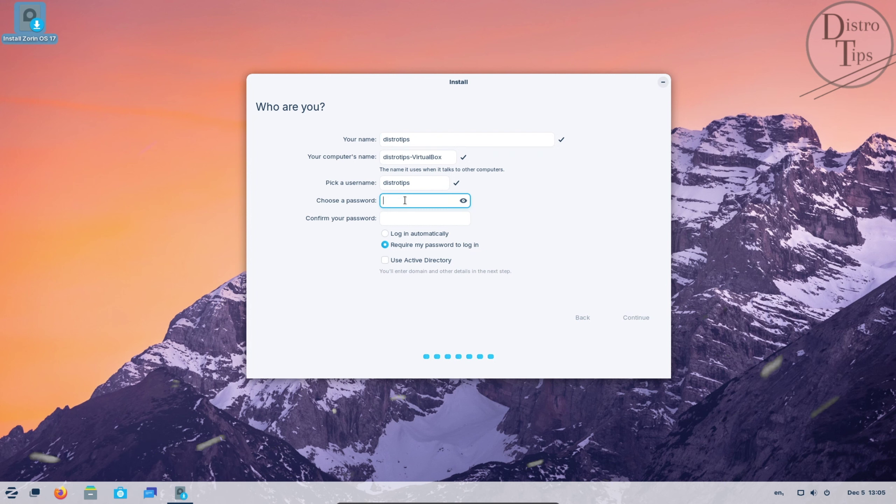
{"action": "type", "text": "a"}
{"action": "key", "text": "Tab"}
{"action": "type", "text": "a"}
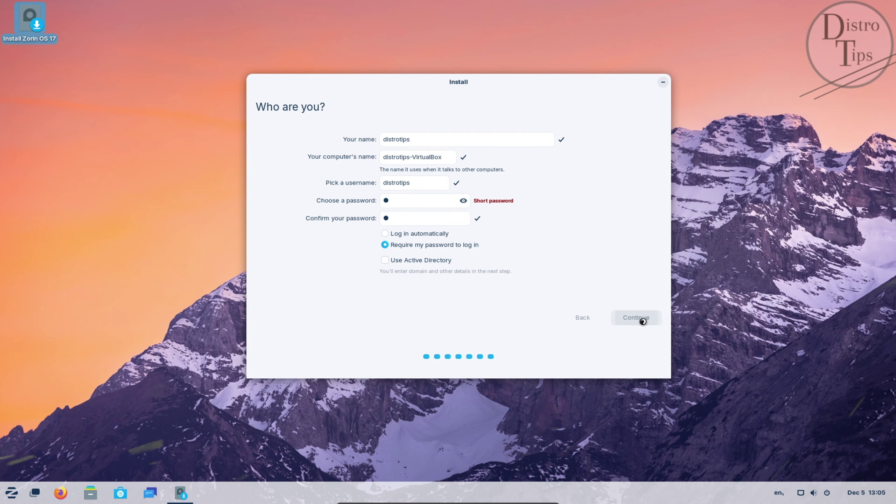
{"action": "left_click", "coordinate": [635, 318]}
Move the installer window aside while it copies files, and minimize it.
{"action": "left_click", "coordinate": [284, 358]}
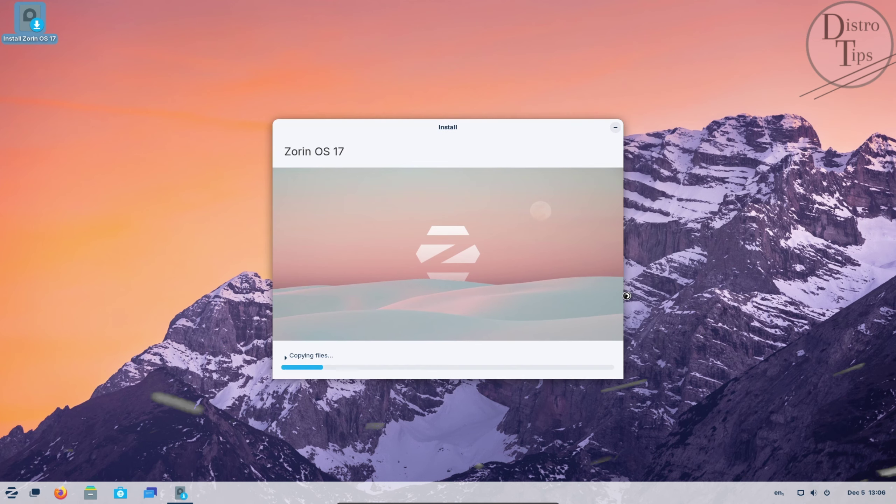
{"action": "left_click_drag", "start_coordinate": [485, 126], "coordinate": [596, 107]}
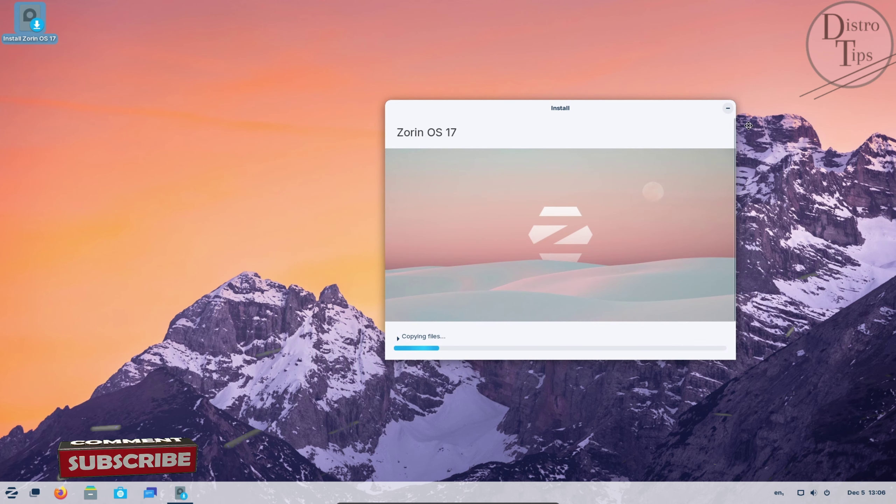
{"action": "left_click", "coordinate": [727, 109]}
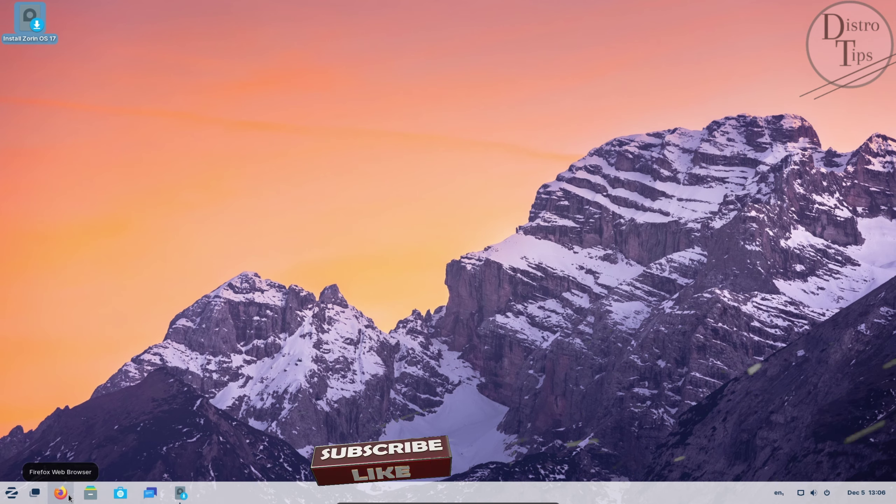
Show the workspace overview, switch to the second workspace and launch the Firefox web browser.
{"action": "left_click", "coordinate": [35, 492]}
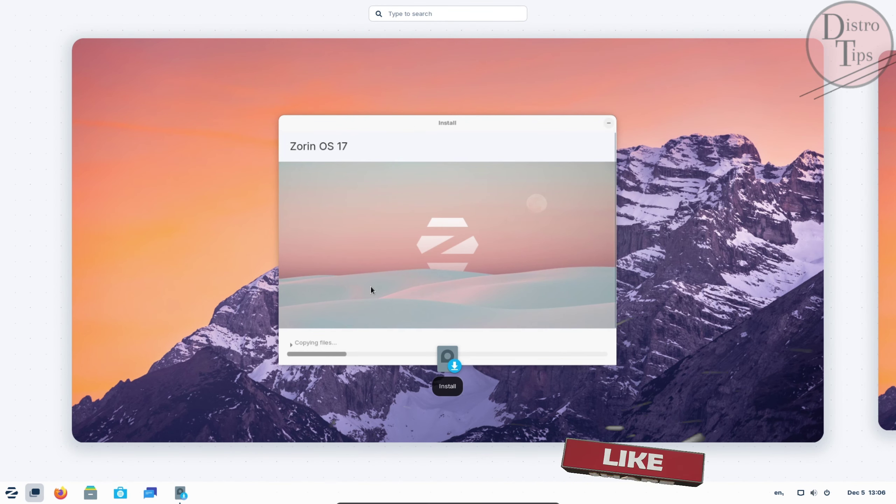
{"action": "left_click", "coordinate": [895, 233]}
{"action": "left_click", "coordinate": [60, 492]}
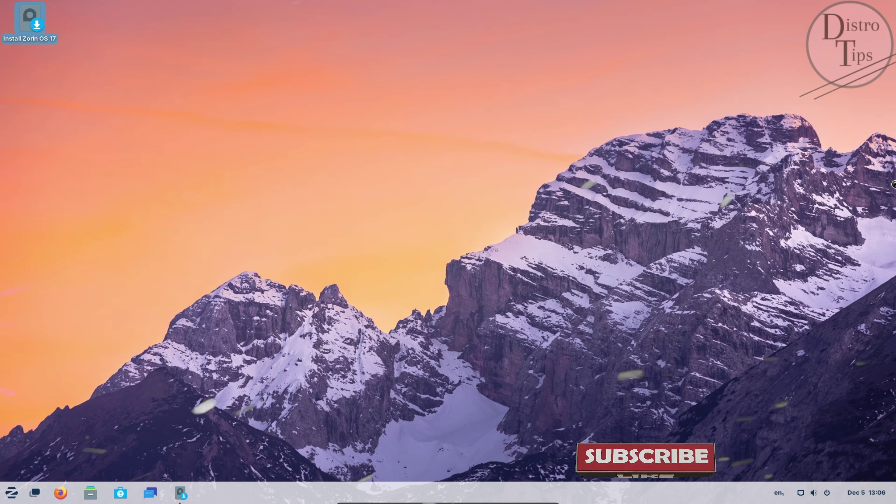
Move the Install Zorin OS 17 desktop shortcut to the trash.
{"action": "right_click", "coordinate": [32, 25]}
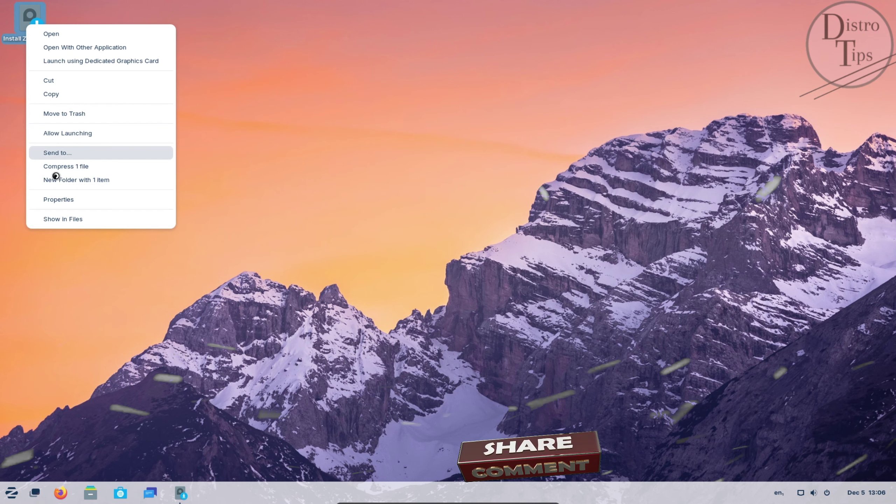
{"action": "left_click", "coordinate": [94, 113]}
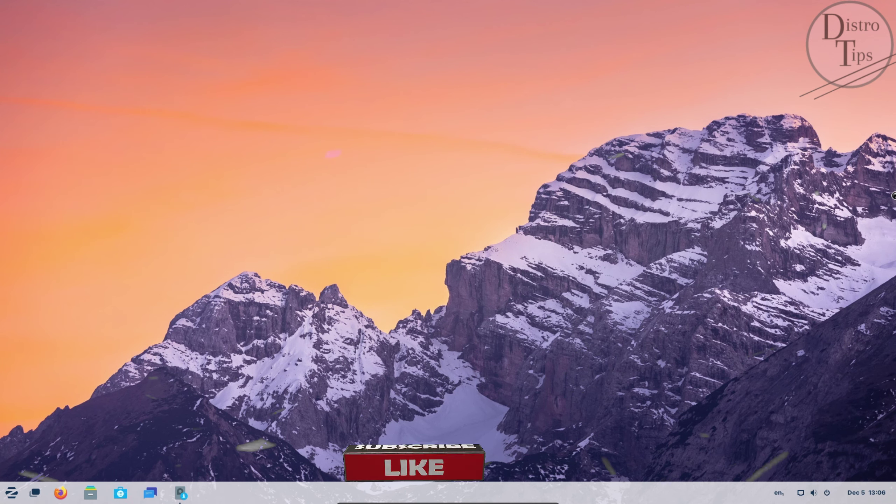
Show the workspace overview, flip to the neighbouring workspace and back, and launch the Firefox web browser again.
{"action": "key", "text": "super"}
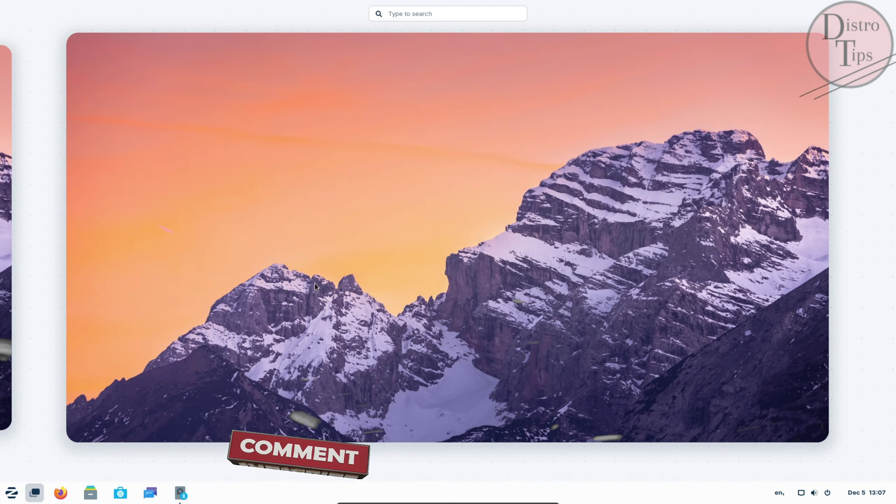
{"action": "left_click", "coordinate": [1, 236]}
{"action": "left_click", "coordinate": [895, 250]}
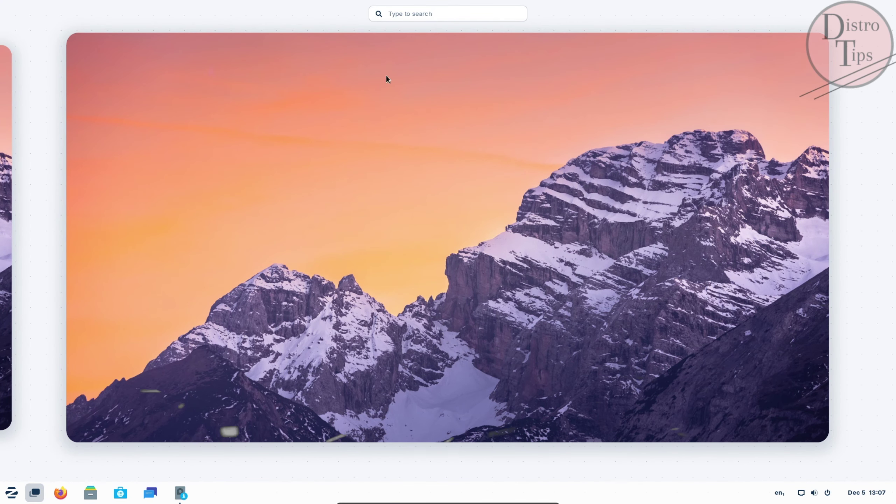
{"action": "left_click", "coordinate": [63, 493]}
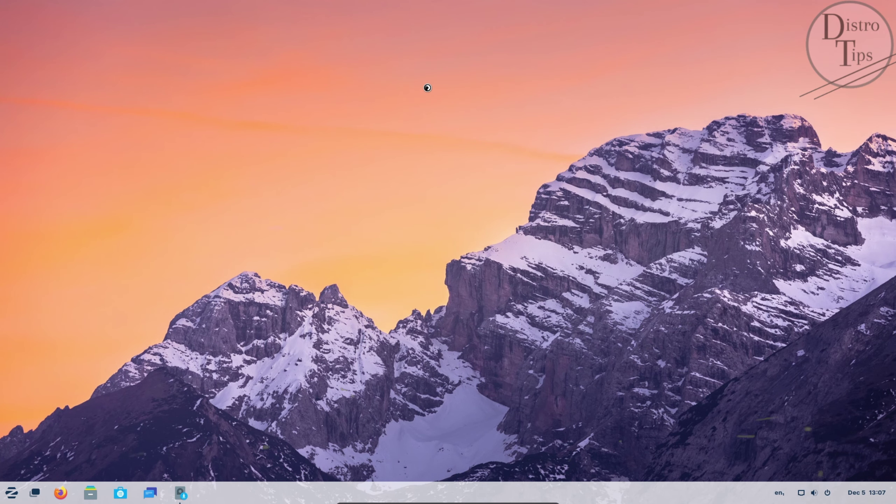
Open the Zorin Appearance application.
{"action": "left_click", "coordinate": [14, 496]}
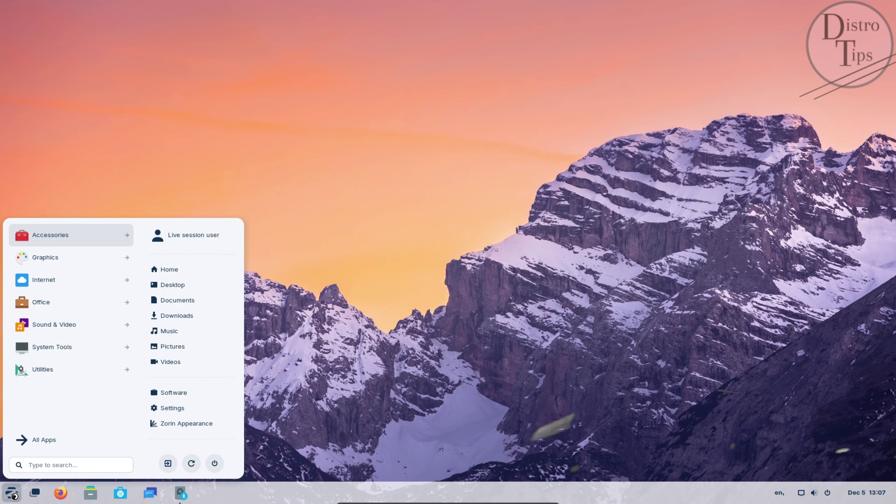
{"action": "left_click", "coordinate": [176, 424]}
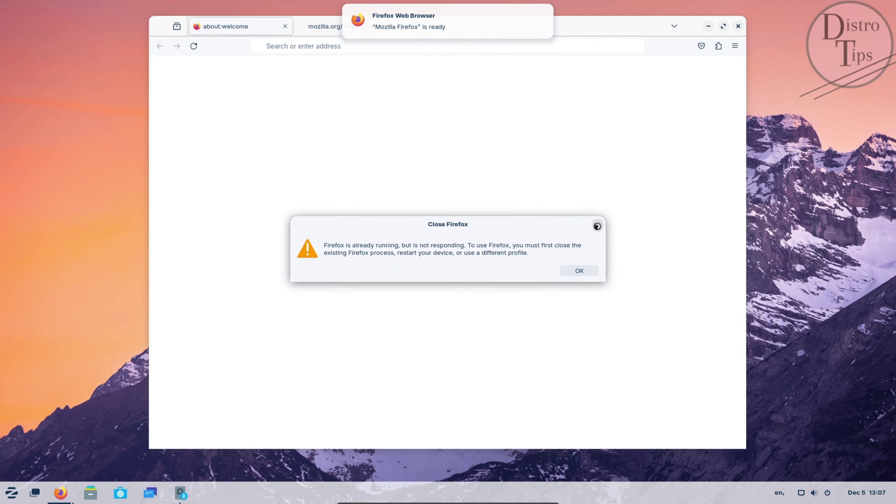
Dismiss the Close Firefox warning, look at the privacy notice and welcome tabs, and minimize the Firefox window.
{"action": "left_click", "coordinate": [597, 224]}
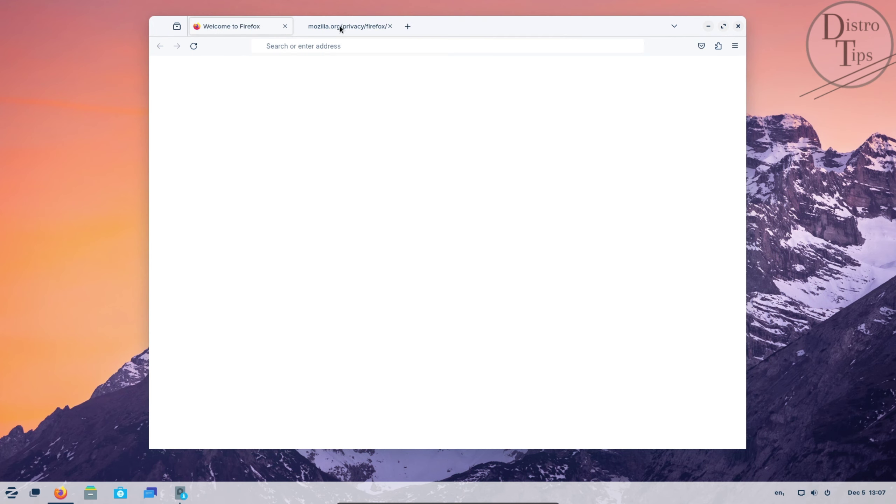
{"action": "left_click", "coordinate": [338, 26]}
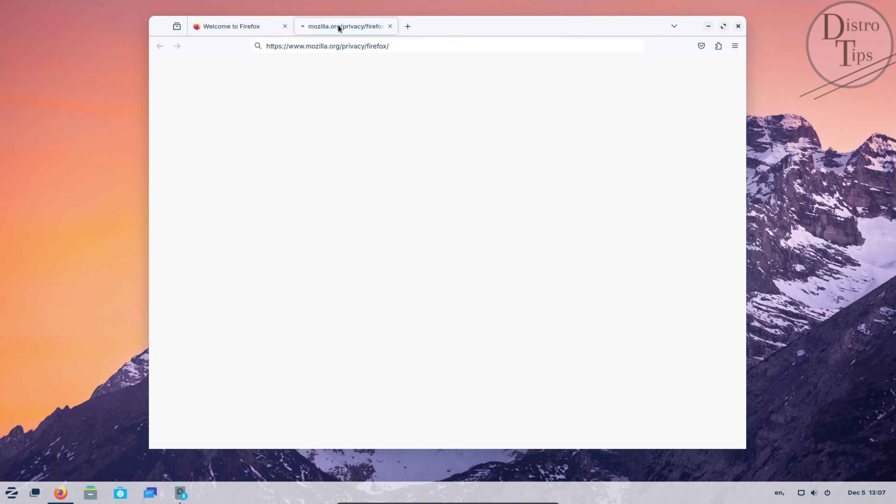
{"action": "left_click", "coordinate": [247, 28]}
{"action": "left_click_drag", "start_coordinate": [439, 128], "coordinate": [477, 108]}
{"action": "left_click", "coordinate": [510, 31]}
{"action": "left_click", "coordinate": [708, 26]}
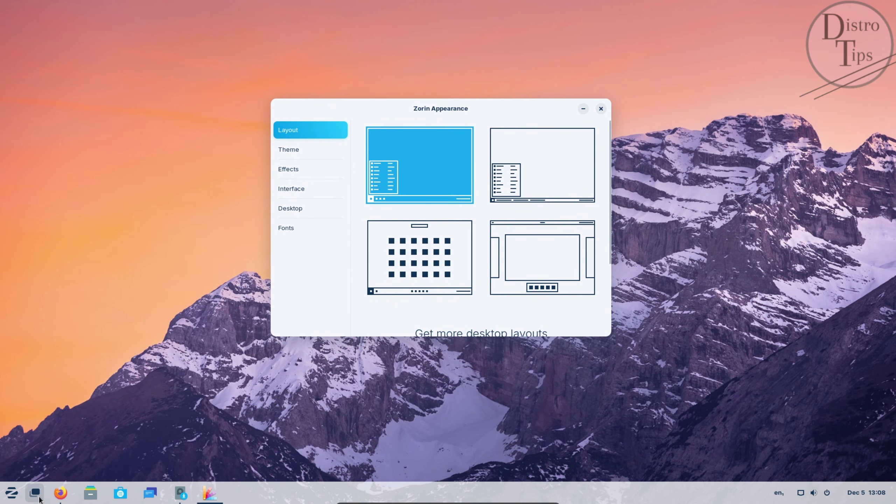
Check the installer's progress on the first workspace, look at the third, and return to Zorin Appearance on the second.
{"action": "left_click", "coordinate": [39, 498]}
{"action": "left_click_drag", "start_coordinate": [606, 109], "coordinate": [874, 170]}
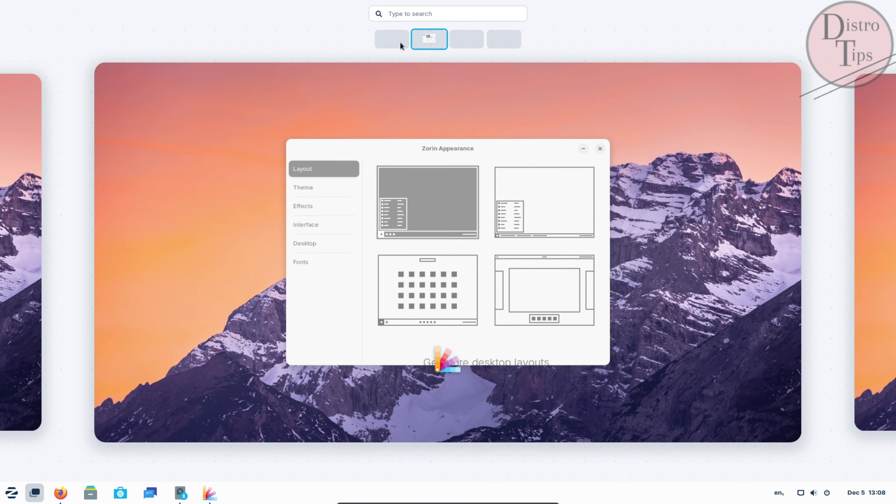
{"action": "left_click", "coordinate": [399, 42]}
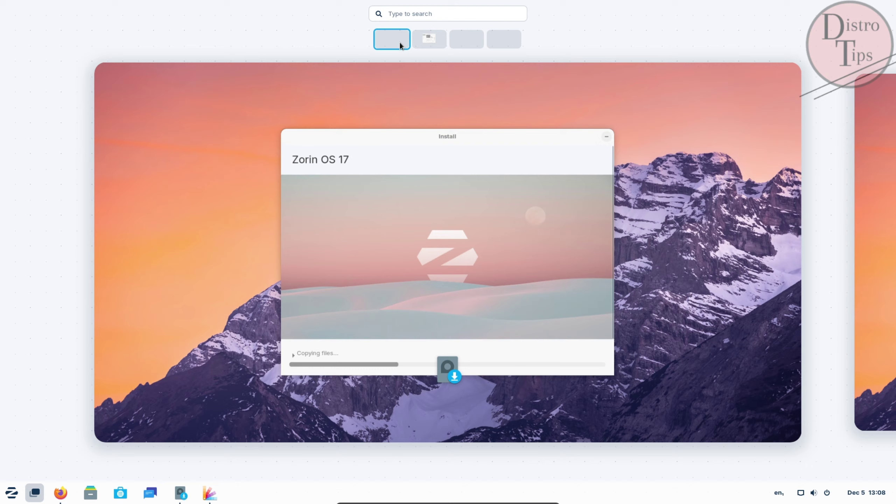
{"action": "left_click", "coordinate": [462, 42]}
{"action": "left_click", "coordinate": [427, 39]}
{"action": "left_click", "coordinate": [447, 146]}
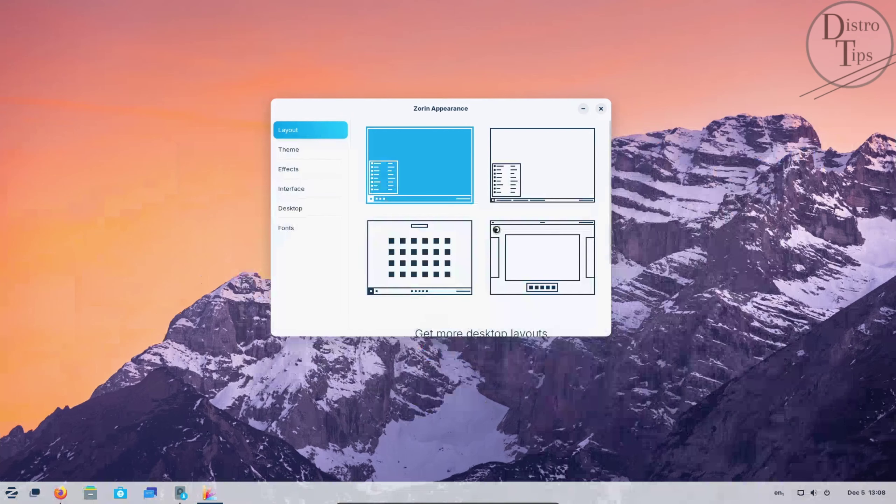
Review the desktop layouts in Zorin Appearance and set the theme's background to dark.
{"action": "scroll", "coordinate": [611, 242], "scroll_direction": "down", "scroll_amount": 5}
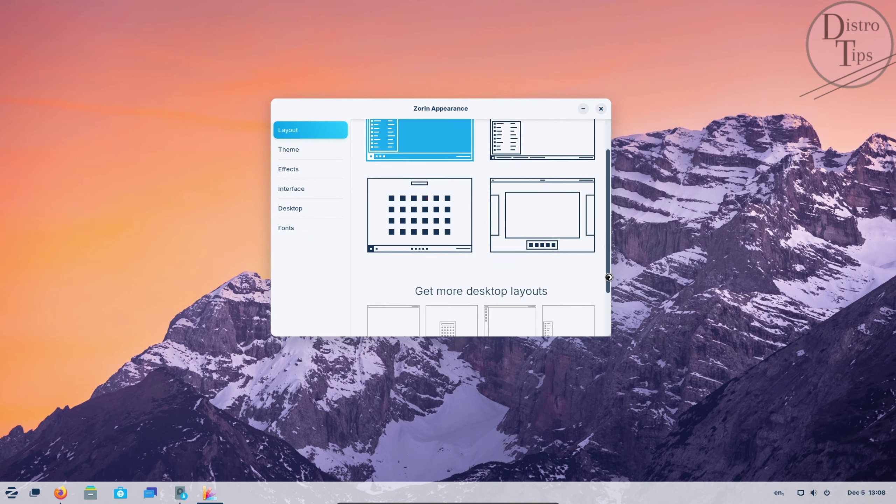
{"action": "left_click", "coordinate": [309, 148]}
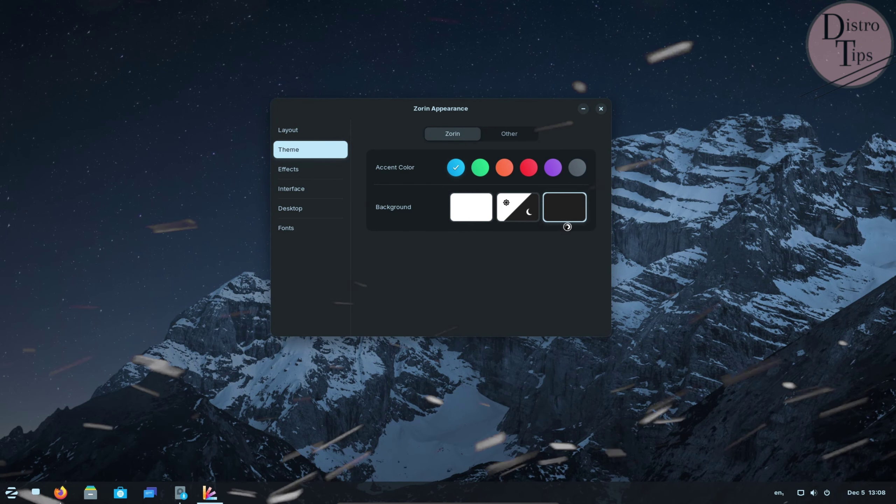
Look through the Effects, Interface, Desktop, Fonts and Layout settings in Zorin Appearance and close the window.
{"action": "left_click", "coordinate": [298, 171]}
{"action": "left_click", "coordinate": [335, 189]}
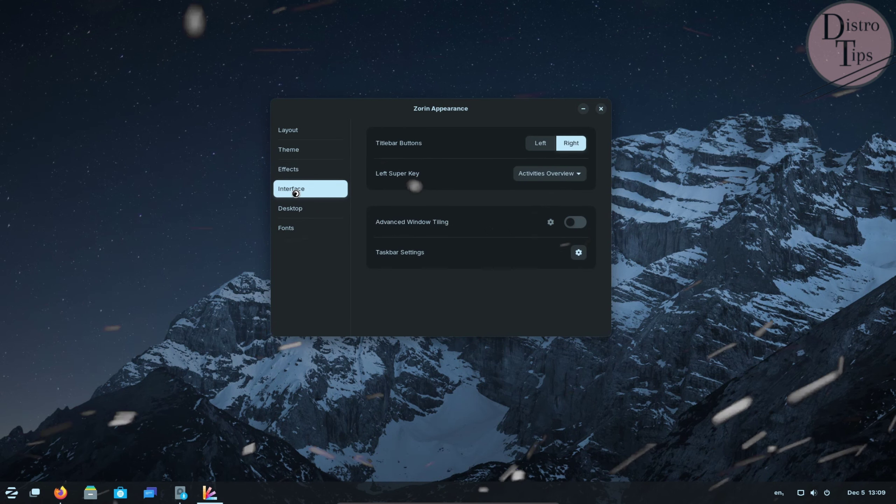
{"action": "left_click", "coordinate": [308, 208]}
{"action": "left_click", "coordinate": [307, 228]}
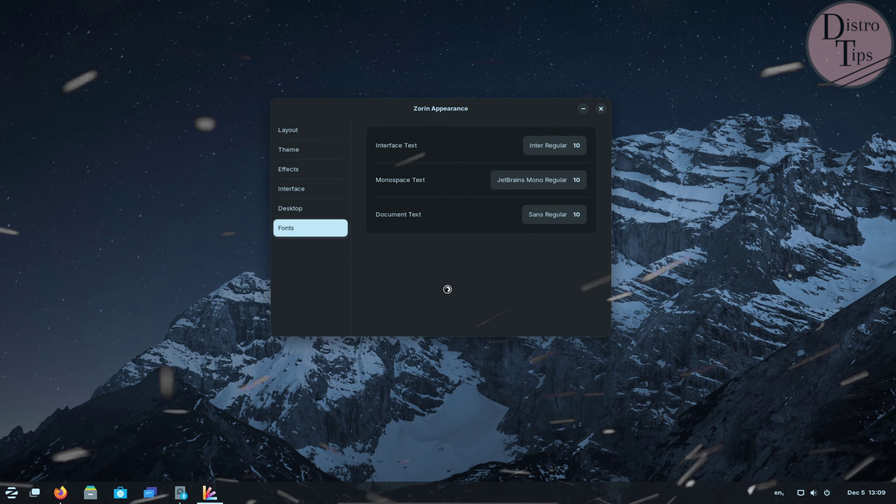
{"action": "left_click", "coordinate": [300, 129]}
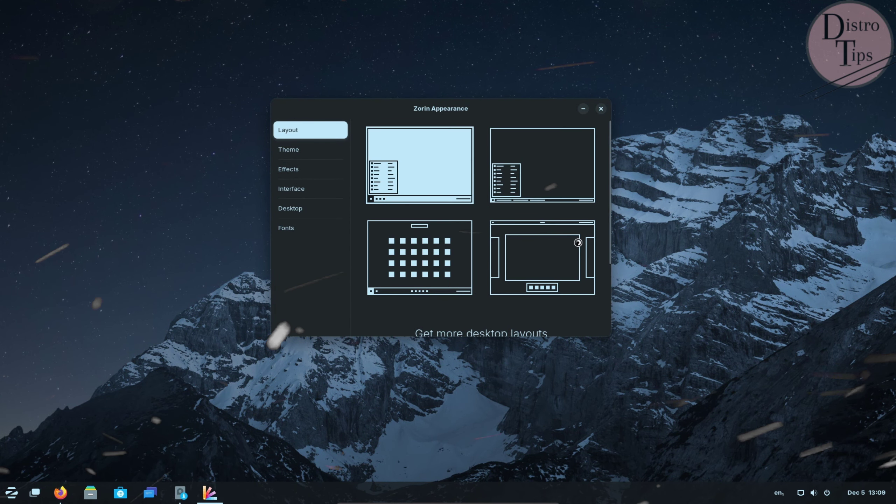
{"action": "mouse_move", "coordinate": [609, 162]}
{"action": "left_mouse_down"}
{"action": "mouse_move", "coordinate": [611, 260]}
{"action": "mouse_move", "coordinate": [607, 146]}
{"action": "left_mouse_up"}
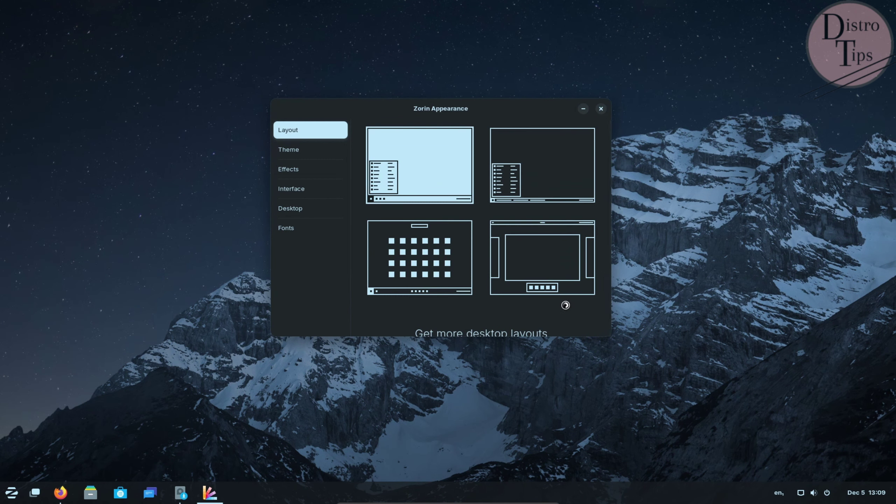
{"action": "left_click", "coordinate": [602, 110]}
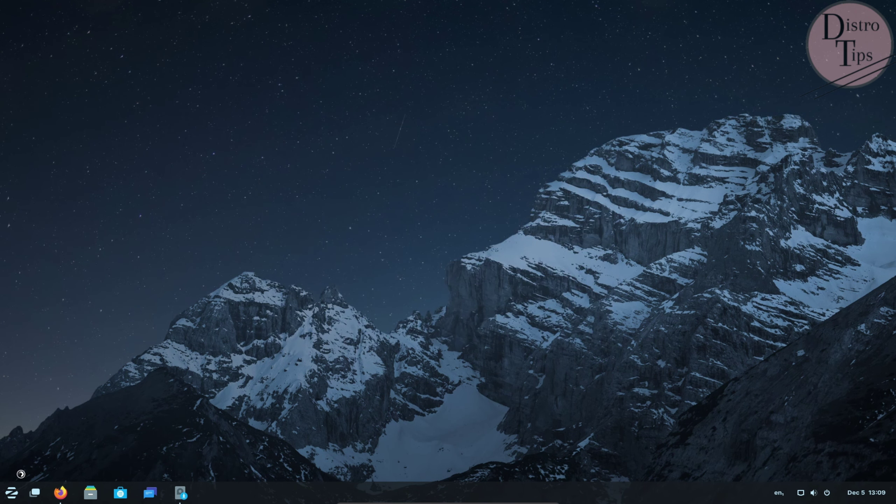
Check the installer's copying progress on the first workspace, return to the second workspace and restore the Firefox window.
{"action": "key", "text": "super"}
{"action": "left_click", "coordinate": [385, 37]}
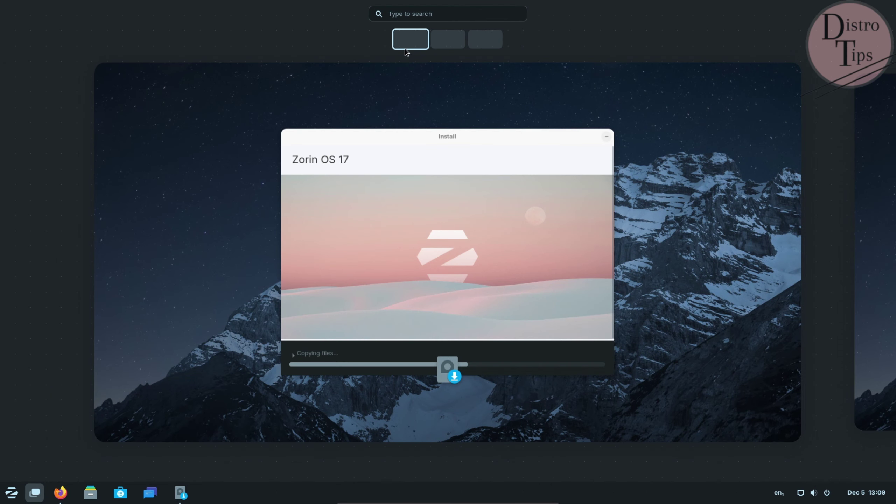
{"action": "left_click", "coordinate": [446, 39]}
{"action": "left_click", "coordinate": [498, 72]}
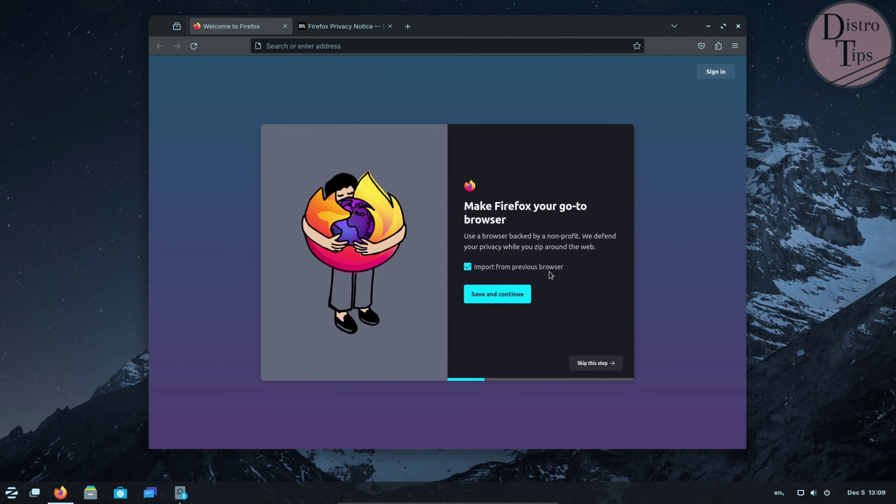
Complete Firefox's welcome screens, saving the go-to browser step, skipping the optional steps and saving the theme choice.
{"action": "left_click", "coordinate": [502, 302]}
{"action": "left_click", "coordinate": [595, 364]}
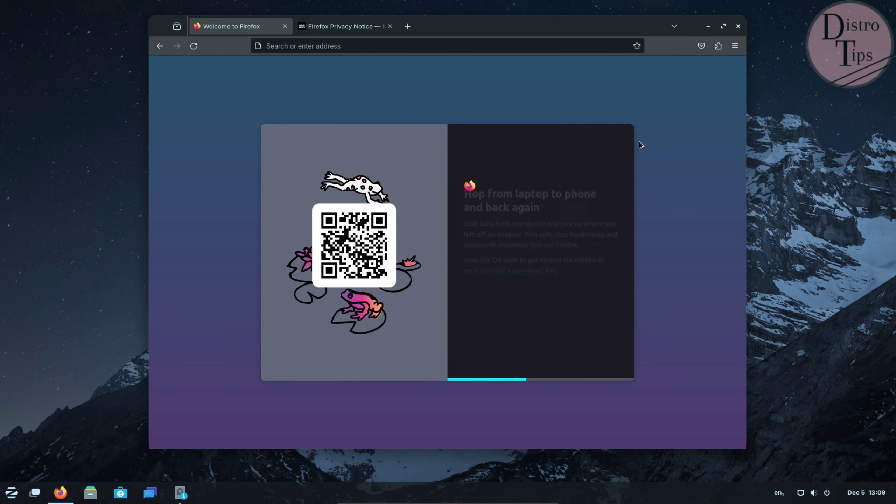
{"action": "left_click", "coordinate": [604, 367]}
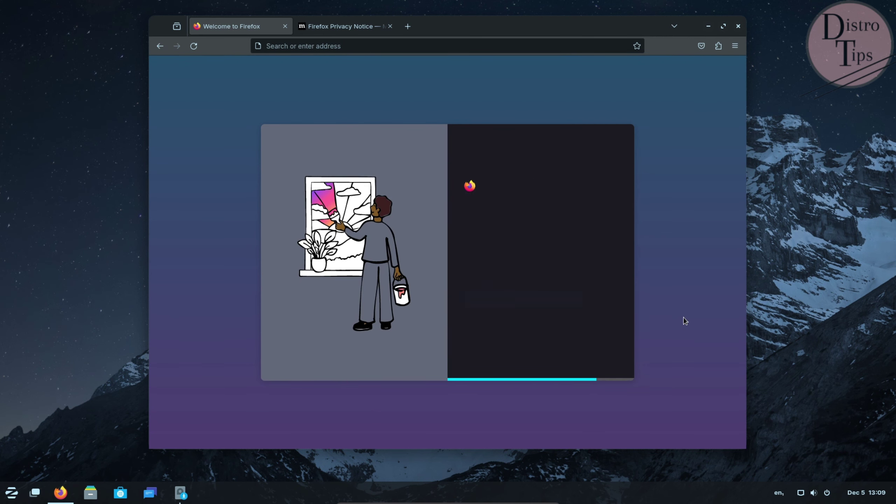
{"action": "left_click", "coordinate": [493, 299]}
View the About Mozilla Firefox information, highlight the version number and close the window.
{"action": "left_click", "coordinate": [738, 49]}
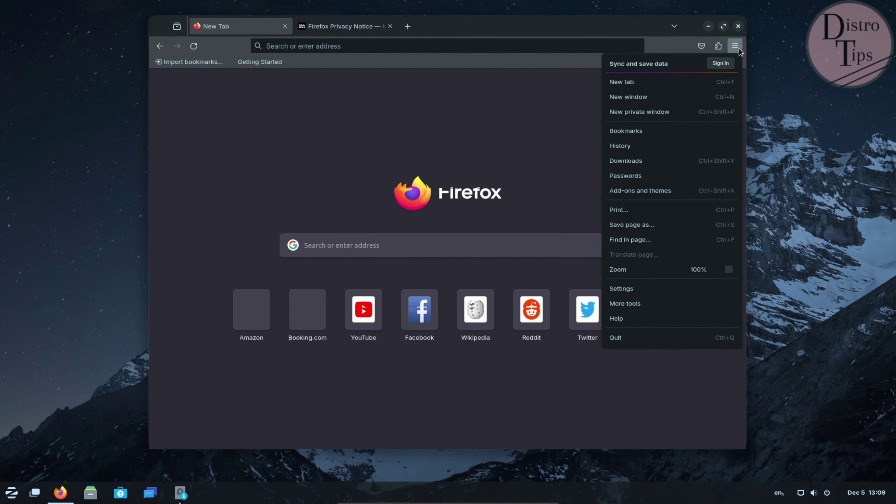
{"action": "left_click", "coordinate": [616, 318]}
{"action": "left_click", "coordinate": [626, 175]}
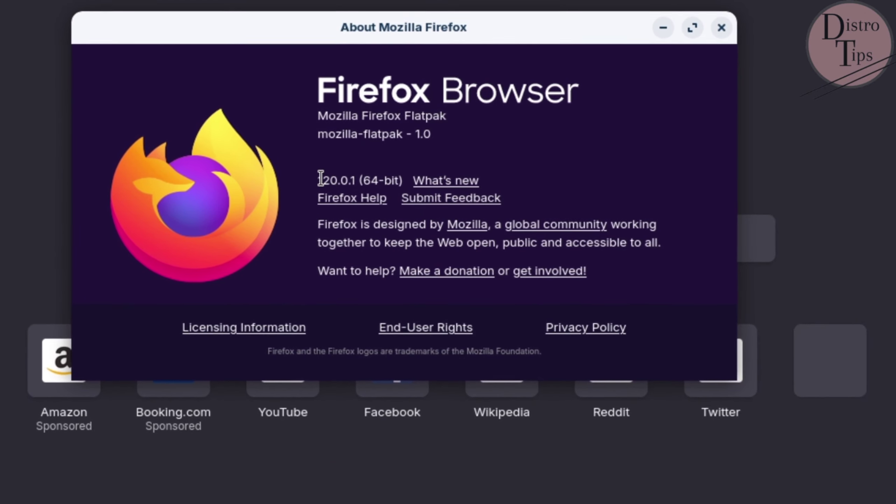
{"action": "left_click_drag", "start_coordinate": [356, 200], "coordinate": [412, 200]}
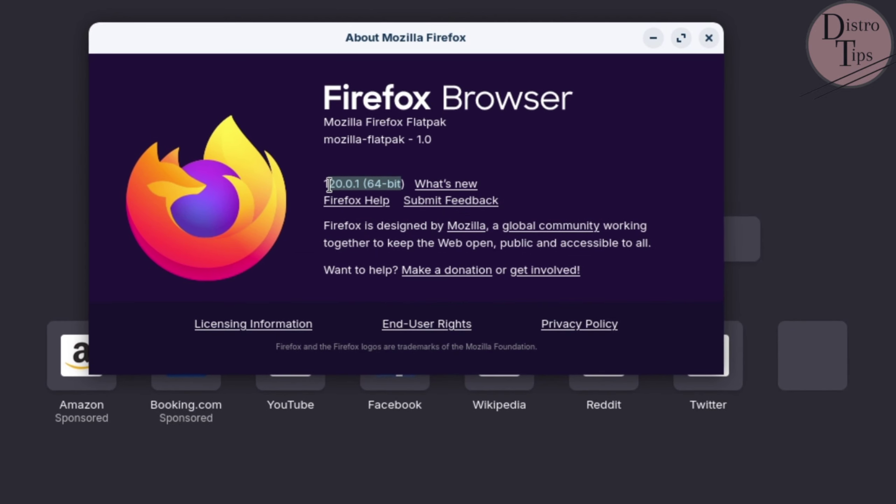
{"action": "left_click_drag", "start_coordinate": [404, 184], "coordinate": [284, 186]}
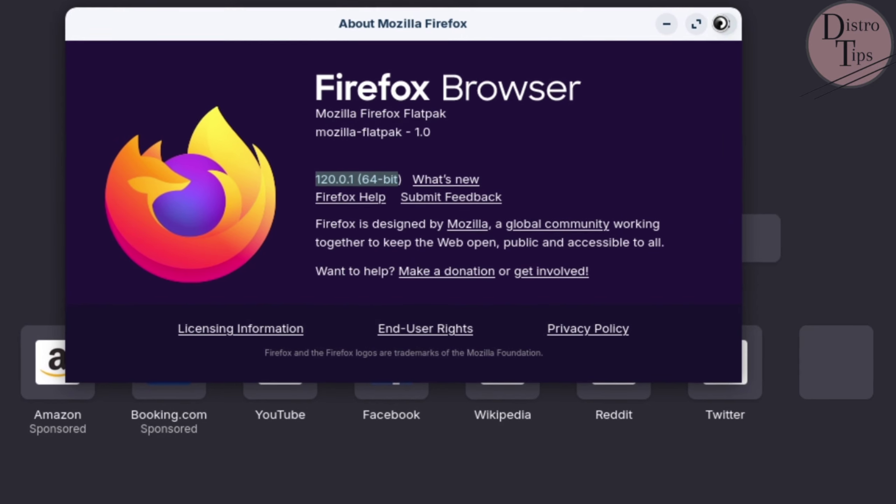
{"action": "left_click", "coordinate": [721, 24]}
Open Firefox's settings and set the website appearance to Dark.
{"action": "left_click", "coordinate": [735, 45]}
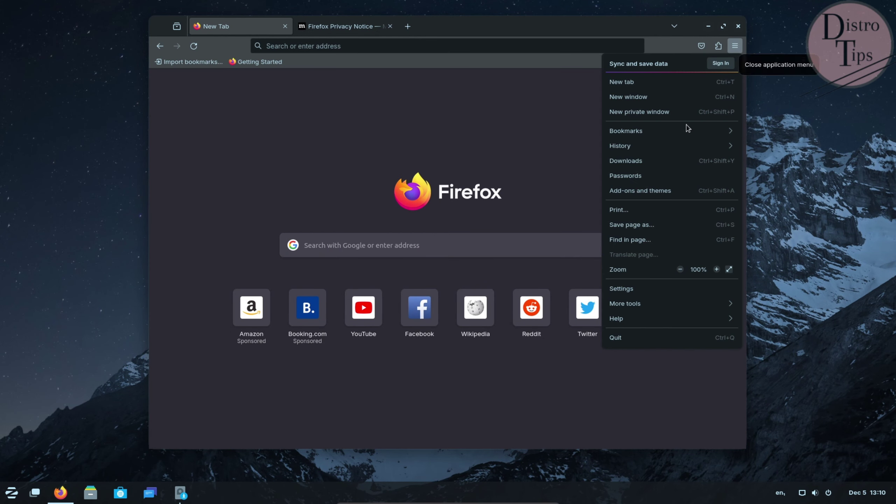
{"action": "left_click", "coordinate": [630, 290]}
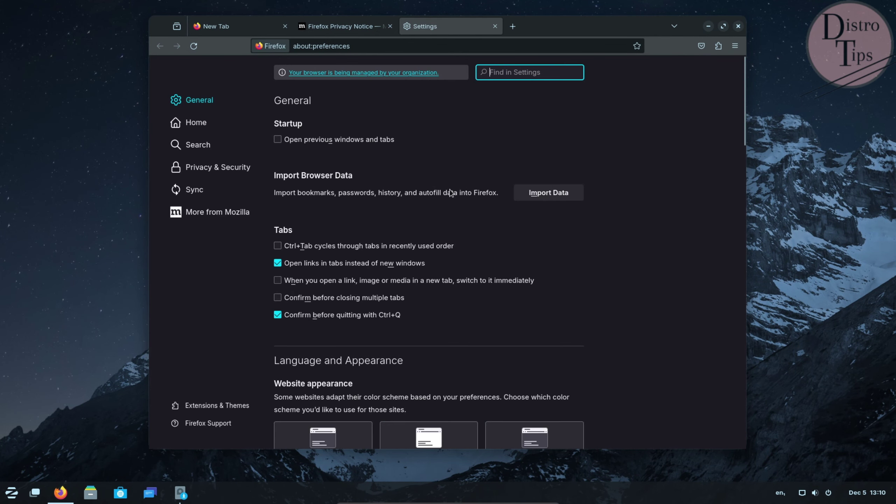
{"action": "scroll", "coordinate": [501, 276], "scroll_direction": "down", "scroll_amount": 5}
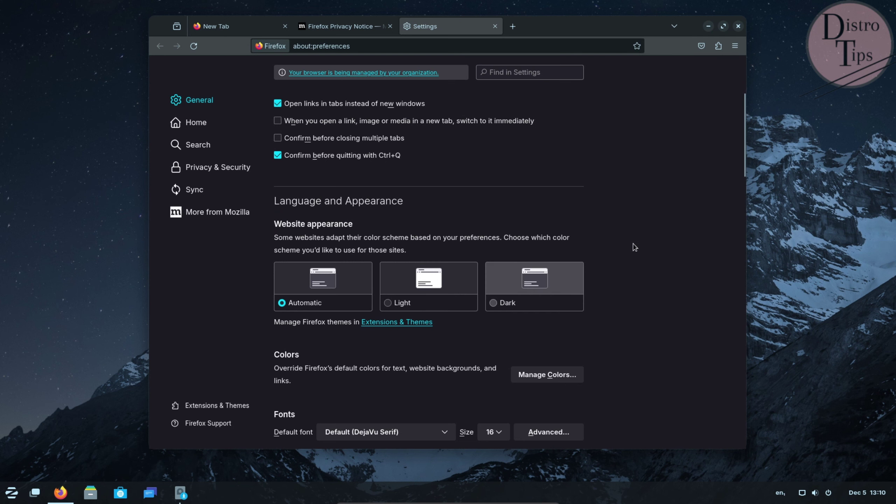
{"action": "scroll", "coordinate": [640, 249], "scroll_direction": "down", "scroll_amount": 5}
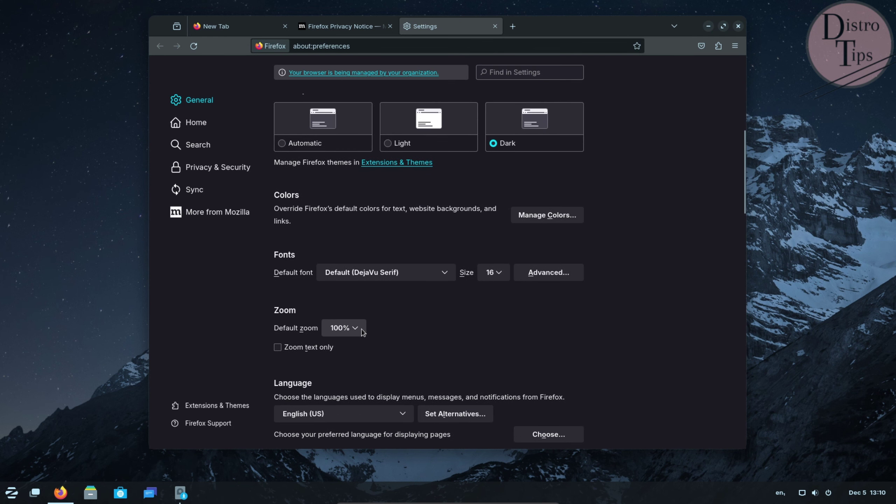
Set Firefox's default zoom to 90%, enable Zoom text only, and look through the remaining General settings.
{"action": "left_click", "coordinate": [334, 181]}
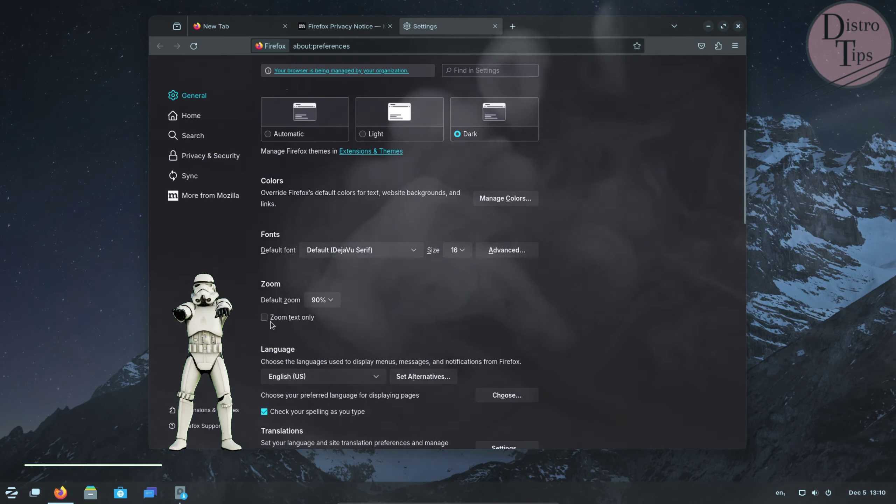
{"action": "left_click", "coordinate": [264, 317]}
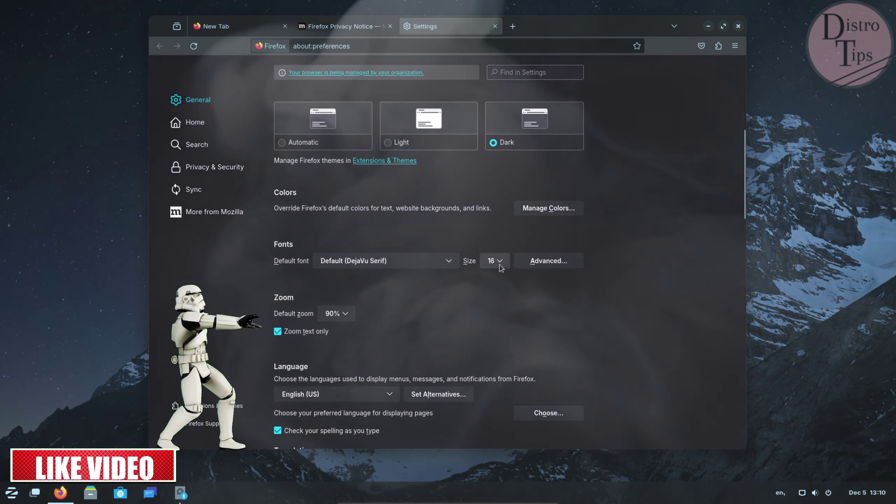
{"action": "scroll", "coordinate": [363, 272], "scroll_direction": "down", "scroll_amount": 10}
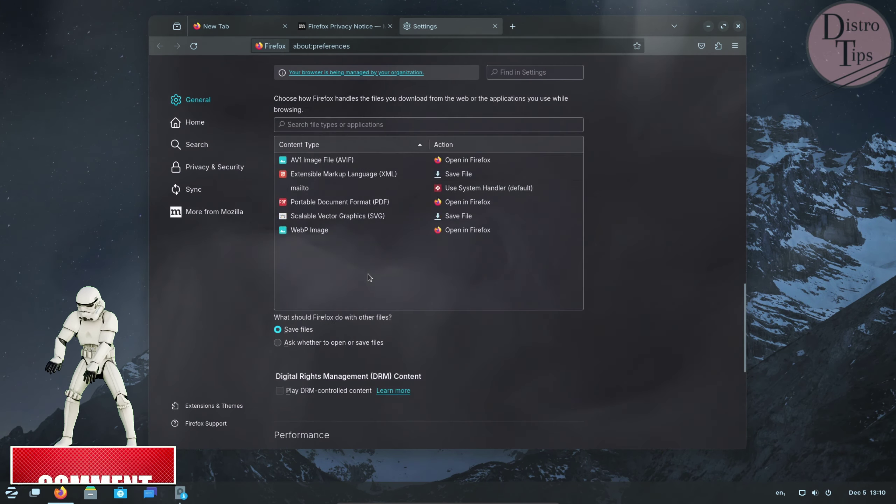
Finish looking through Firefox's General settings, then search the web for "zorin" from a new tab and open the Zorin OS download page.
{"action": "scroll", "coordinate": [368, 277], "scroll_direction": "down", "scroll_amount": 5}
{"action": "scroll", "coordinate": [507, 180], "scroll_direction": "up", "scroll_amount": 10}
{"action": "left_click", "coordinate": [341, 26]}
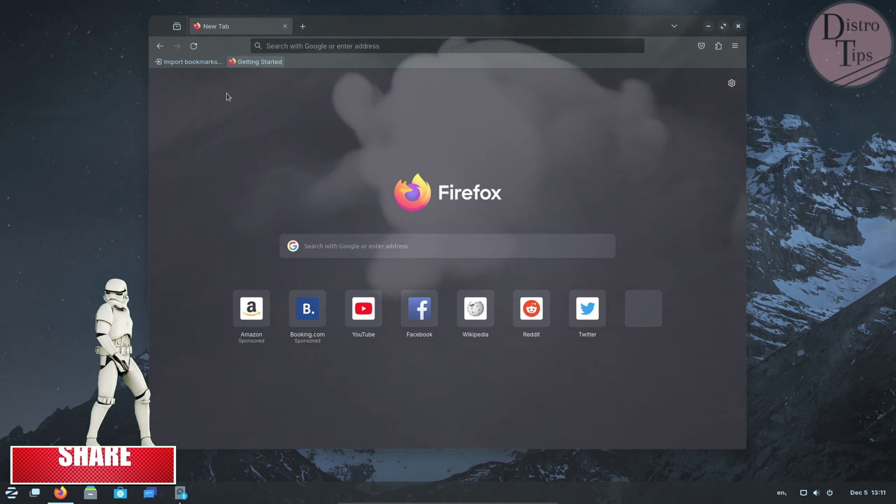
{"action": "left_click", "coordinate": [432, 243]}
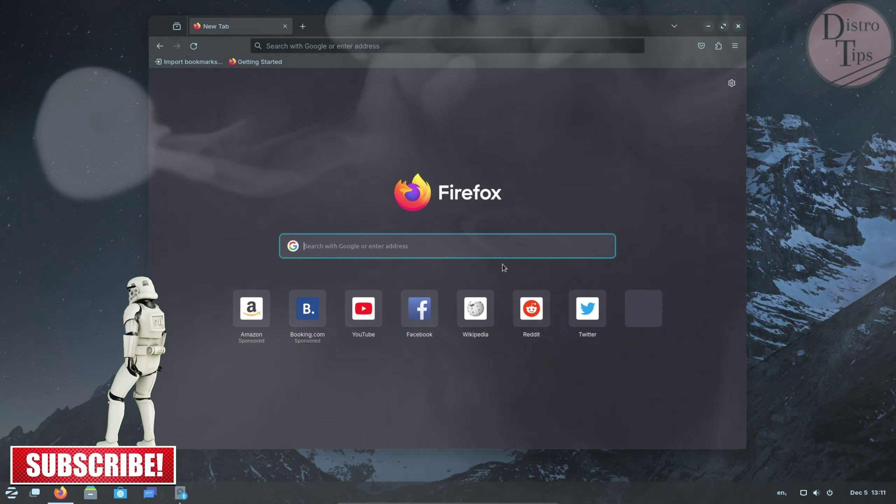
{"action": "type", "text": "zorin"}
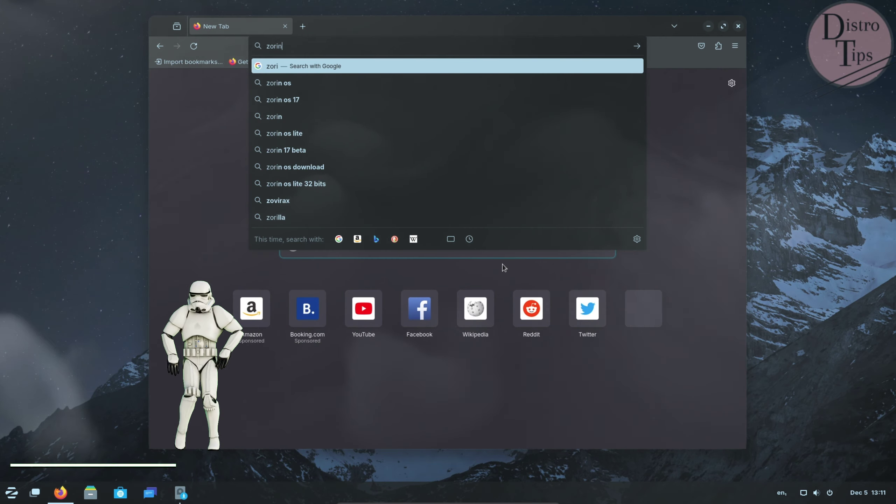
{"action": "key", "text": "Return"}
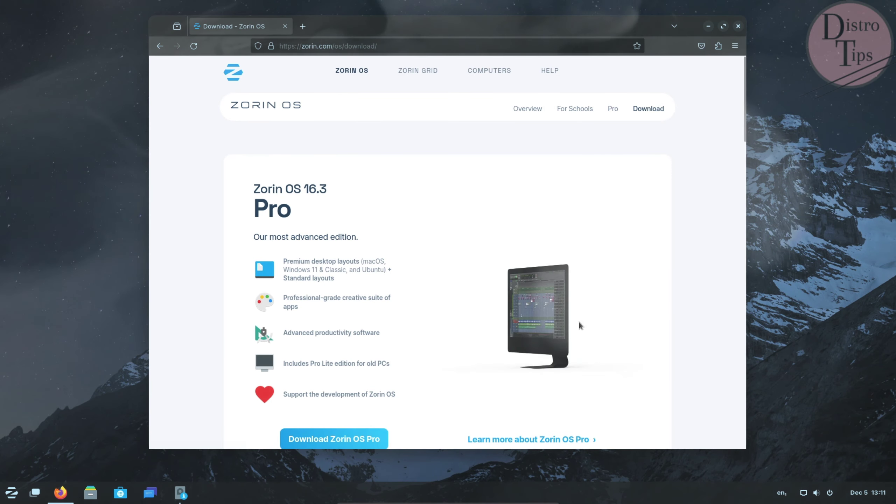
Look through the Pro, Core and Lite editions and the feature comparison on the Zorin OS download page.
{"action": "scroll", "coordinate": [650, 243], "scroll_direction": "down", "scroll_amount": 5}
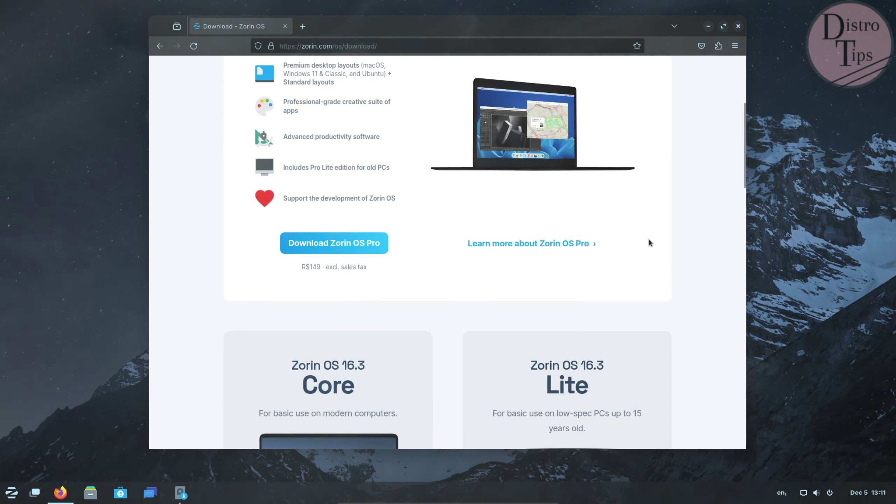
{"action": "scroll", "coordinate": [649, 243], "scroll_direction": "down", "scroll_amount": 15}
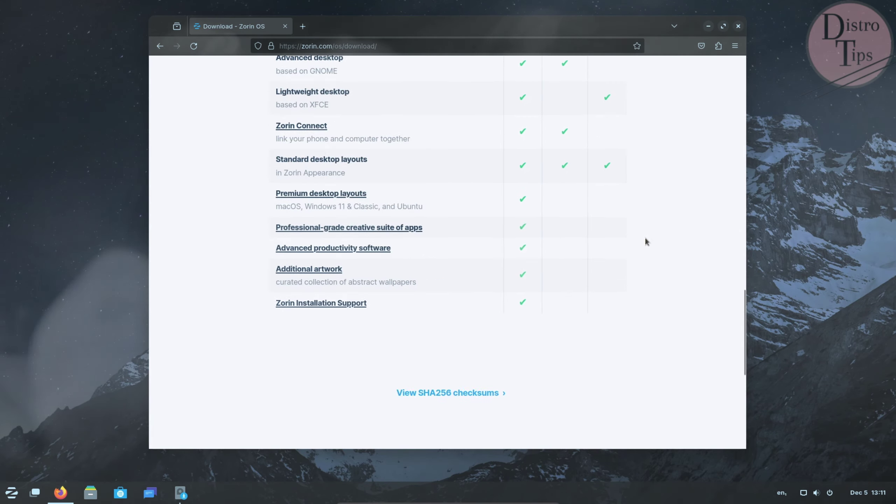
{"action": "scroll", "coordinate": [645, 242], "scroll_direction": "down", "scroll_amount": 3}
{"action": "scroll", "coordinate": [643, 241], "scroll_direction": "up", "scroll_amount": 15}
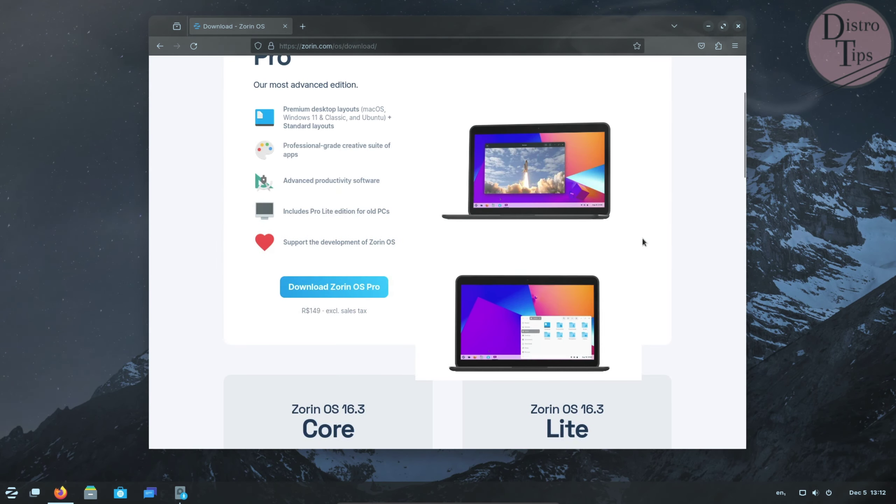
{"action": "scroll", "coordinate": [543, 149], "scroll_direction": "up", "scroll_amount": 4}
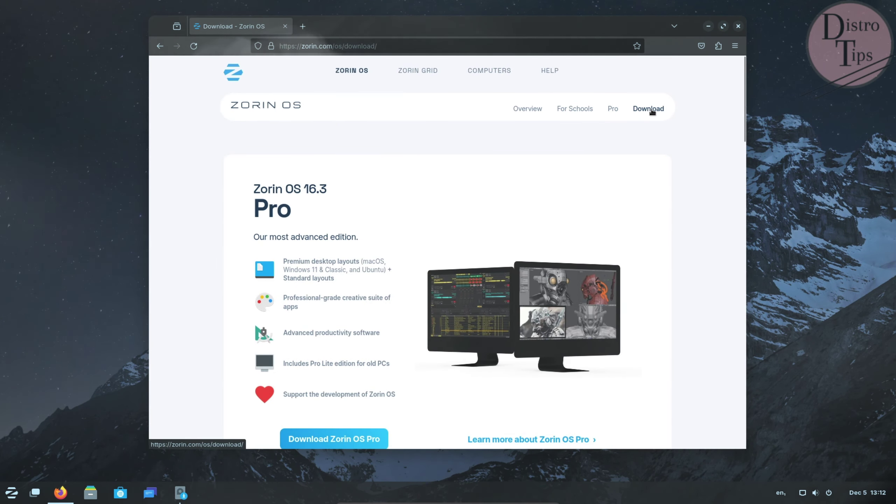
Open the Zorin OS Overview page and read through its desktop, speed and old PC sections.
{"action": "left_click", "coordinate": [519, 111]}
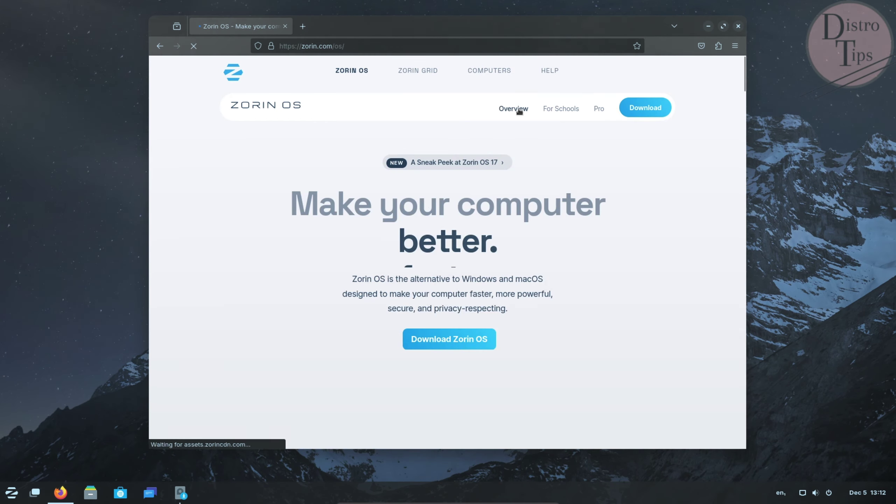
{"action": "scroll", "coordinate": [609, 269], "scroll_direction": "down", "scroll_amount": 5}
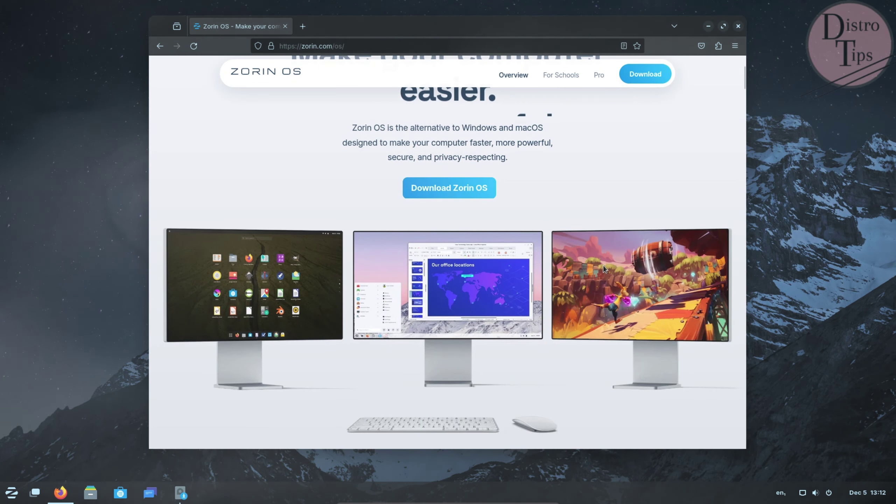
{"action": "scroll", "coordinate": [602, 266], "scroll_direction": "down", "scroll_amount": 8}
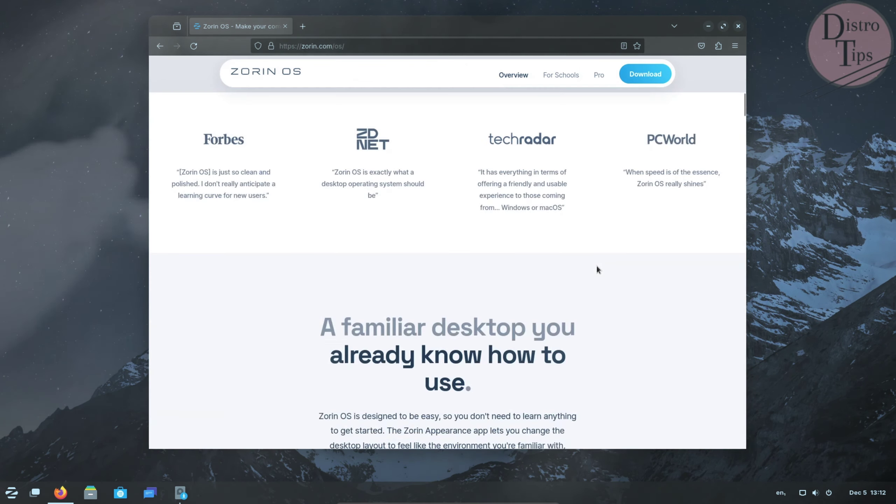
{"action": "scroll", "coordinate": [595, 268], "scroll_direction": "down", "scroll_amount": 8}
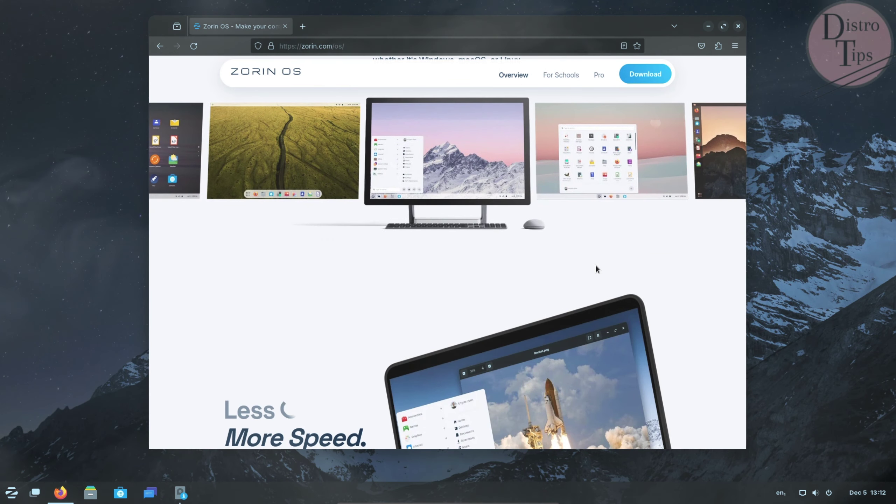
{"action": "scroll", "coordinate": [575, 317], "scroll_direction": "down", "scroll_amount": 8}
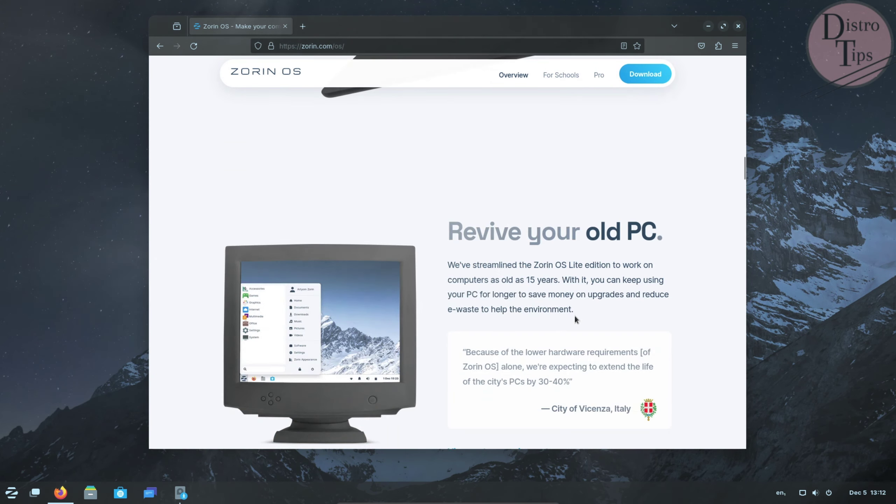
View Calculator's About information and credits, highlight the program description, and close Calculator.
{"action": "left_click", "coordinate": [666, 148]}
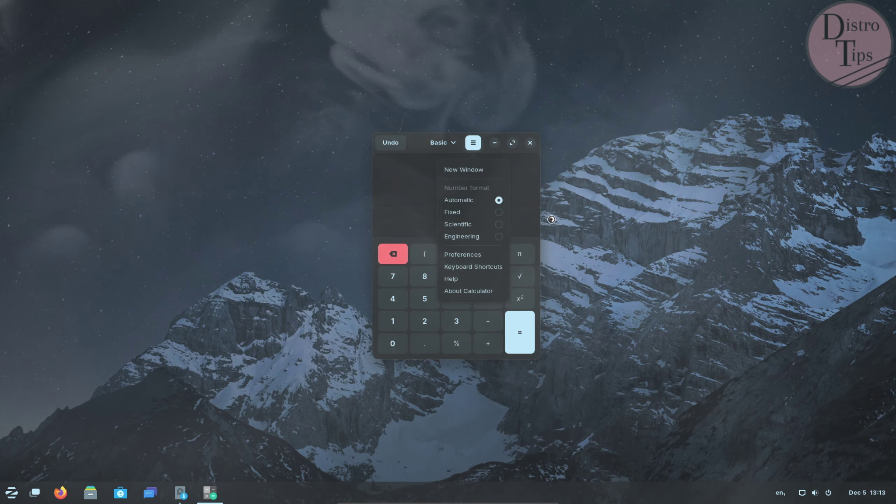
{"action": "left_click", "coordinate": [469, 314]}
{"action": "left_click_drag", "start_coordinate": [505, 262], "coordinate": [485, 290]}
{"action": "left_click_drag", "start_coordinate": [601, 313], "coordinate": [322, 311]}
{"action": "left_click", "coordinate": [520, 100]}
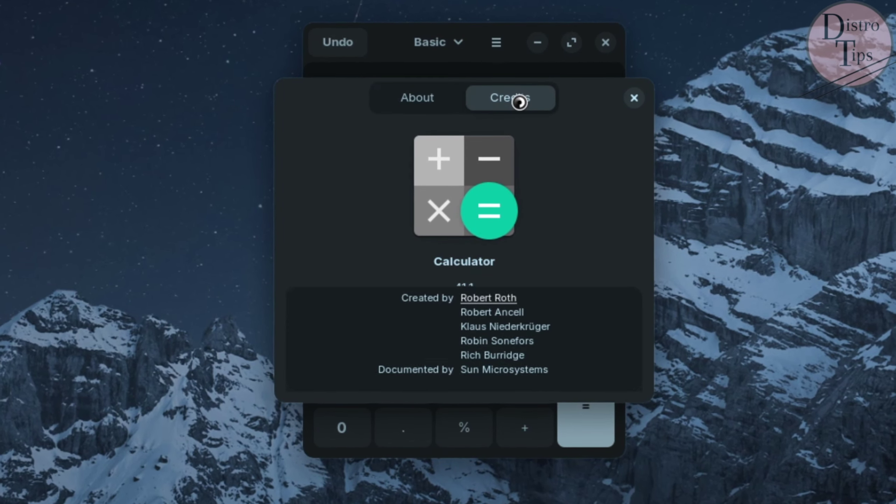
{"action": "left_click", "coordinate": [427, 91]}
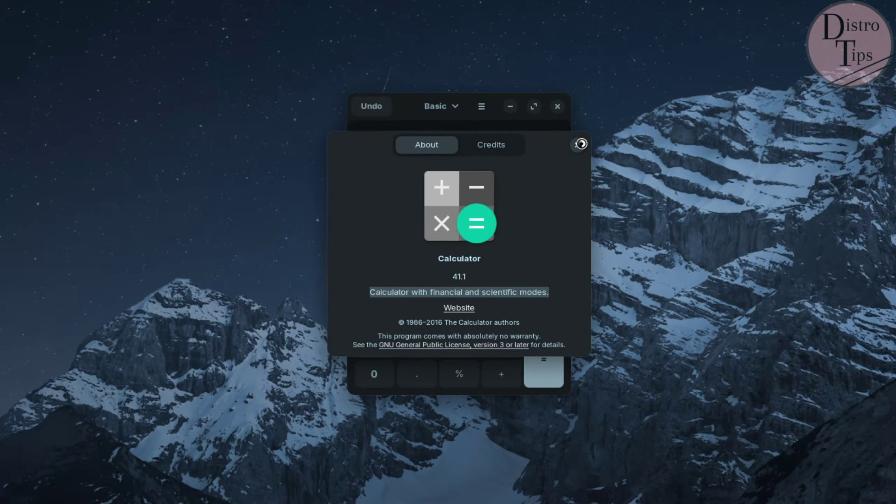
{"action": "left_click", "coordinate": [640, 92]}
{"action": "left_click", "coordinate": [533, 146]}
Browse the application categories, open the Main Menu editor from System Tools and enlarge its window.
{"action": "left_click", "coordinate": [12, 493]}
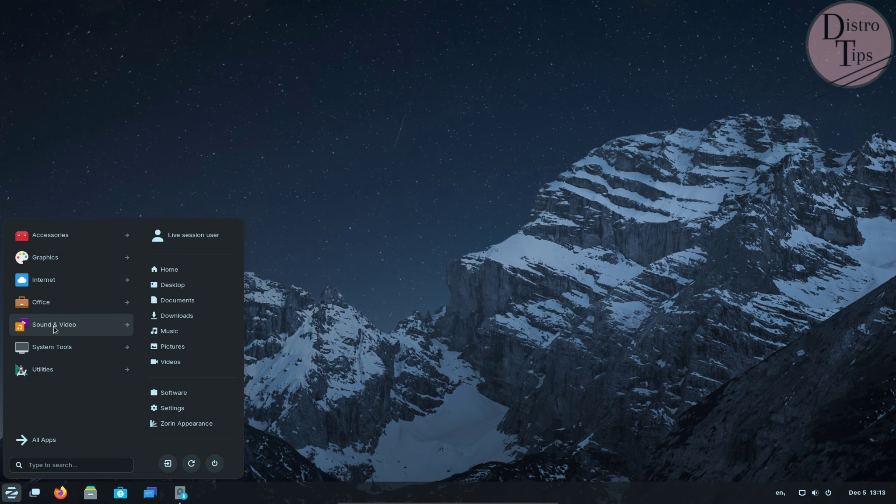
{"action": "left_click", "coordinate": [54, 439]}
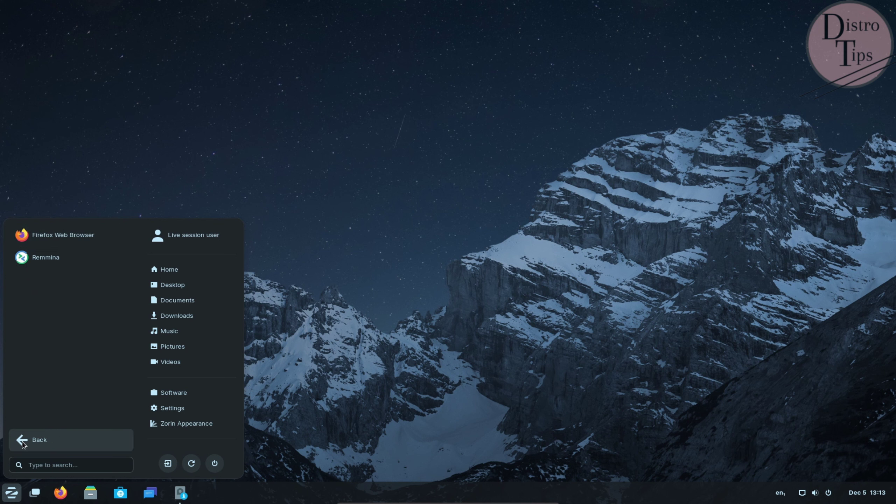
{"action": "left_click", "coordinate": [21, 443]}
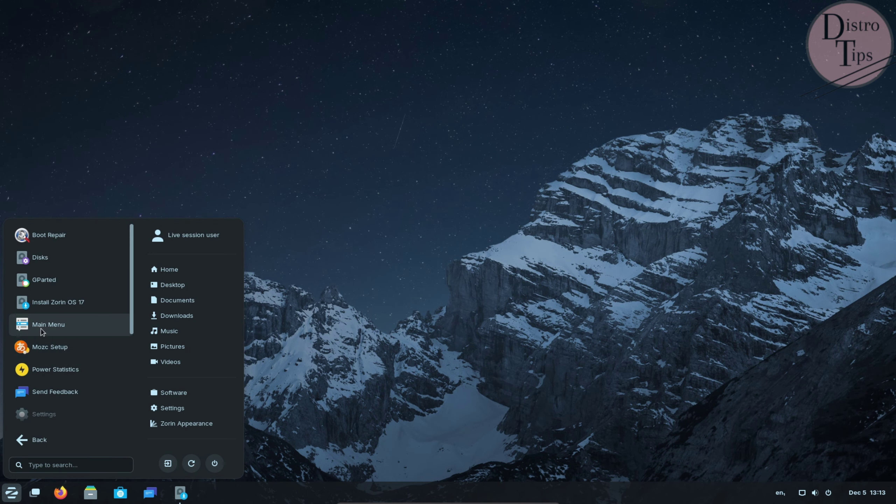
{"action": "left_click", "coordinate": [41, 329]}
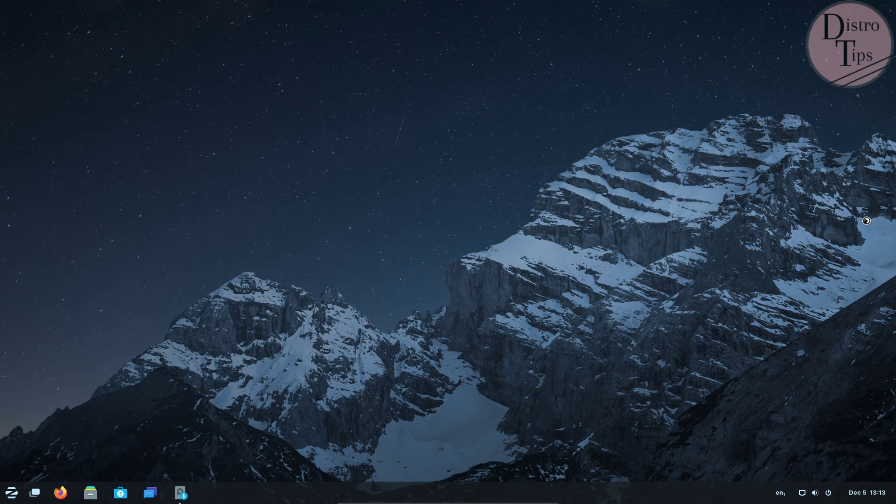
{"action": "left_click_drag", "start_coordinate": [605, 378], "coordinate": [701, 421]}
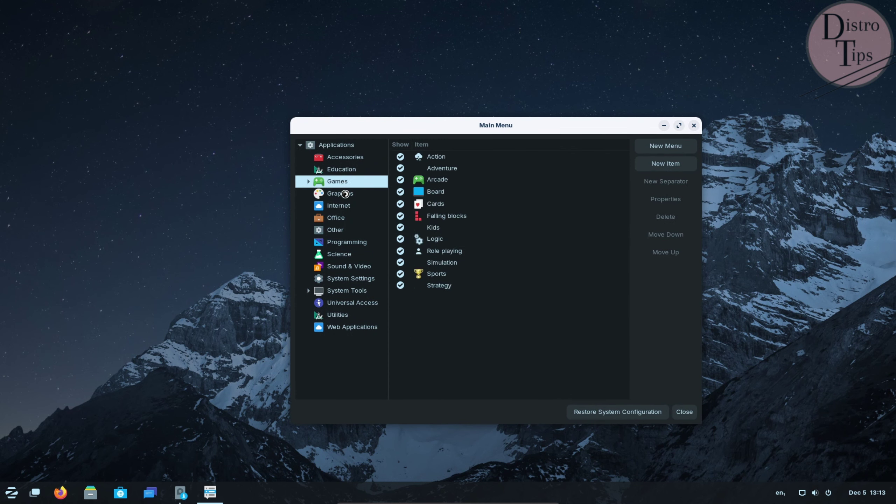
Inspect the Other category in the Main Menu editor and view the Extensions launcher properties without changing them.
{"action": "left_click", "coordinate": [344, 231]}
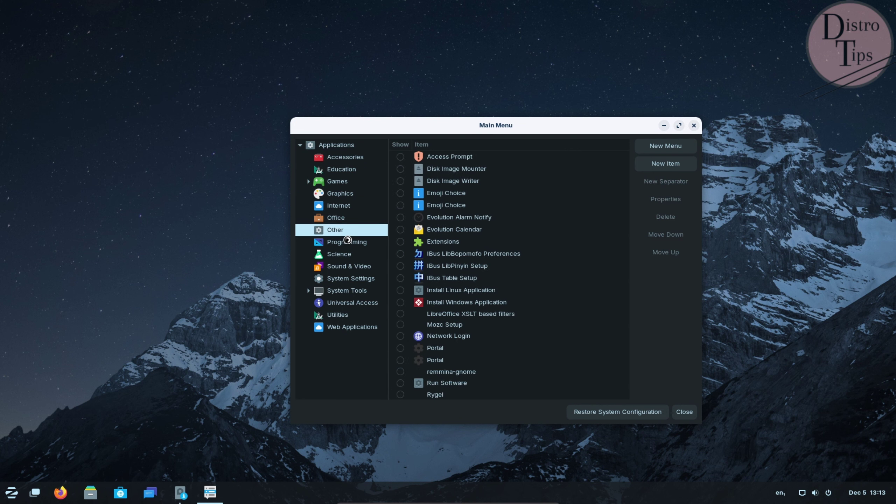
{"action": "left_click", "coordinate": [347, 243]}
{"action": "left_click", "coordinate": [348, 230]}
{"action": "left_click", "coordinate": [423, 241]}
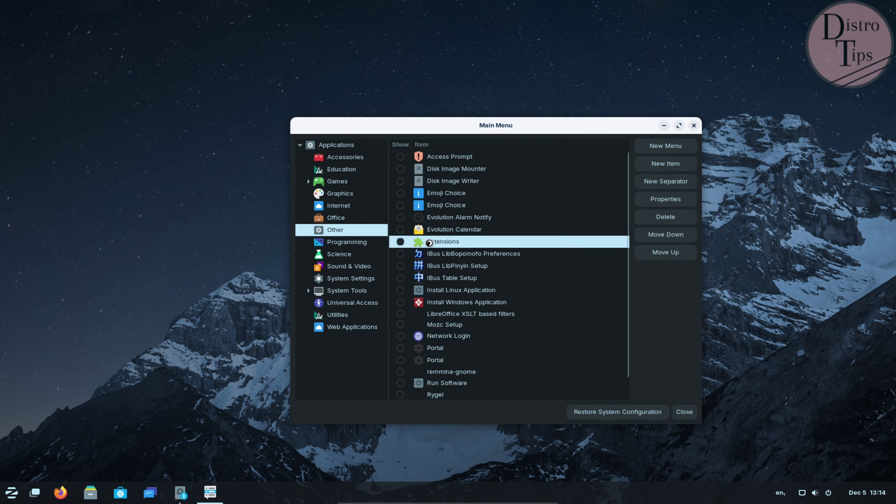
{"action": "double_click", "coordinate": [429, 243]}
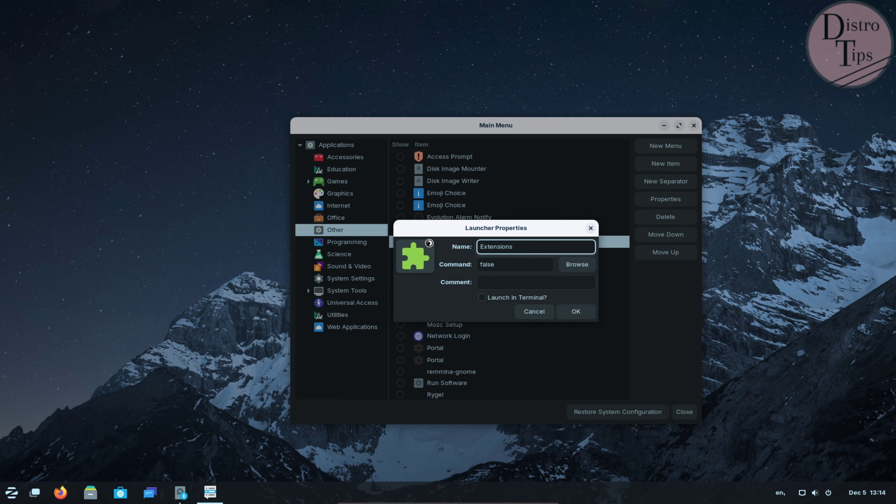
{"action": "left_click", "coordinate": [591, 229]}
Look through the items in Programming, Science, System Tools, Utilities, Web Applications, Accessories and Graphics.
{"action": "left_click", "coordinate": [336, 244]}
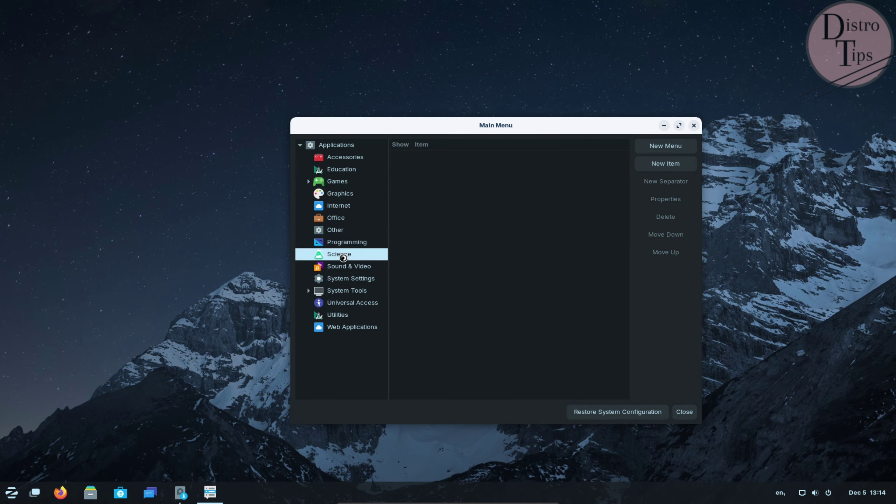
{"action": "left_click", "coordinate": [338, 291]}
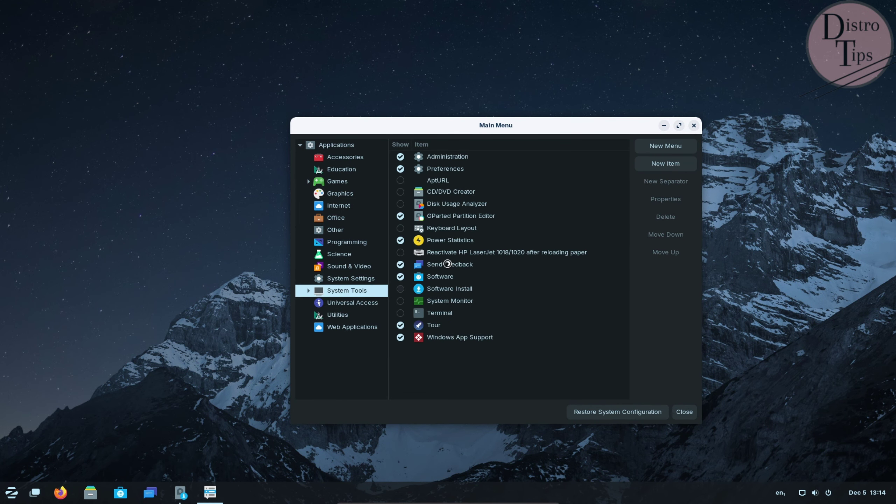
{"action": "left_click", "coordinate": [345, 316]}
{"action": "left_click", "coordinate": [357, 328]}
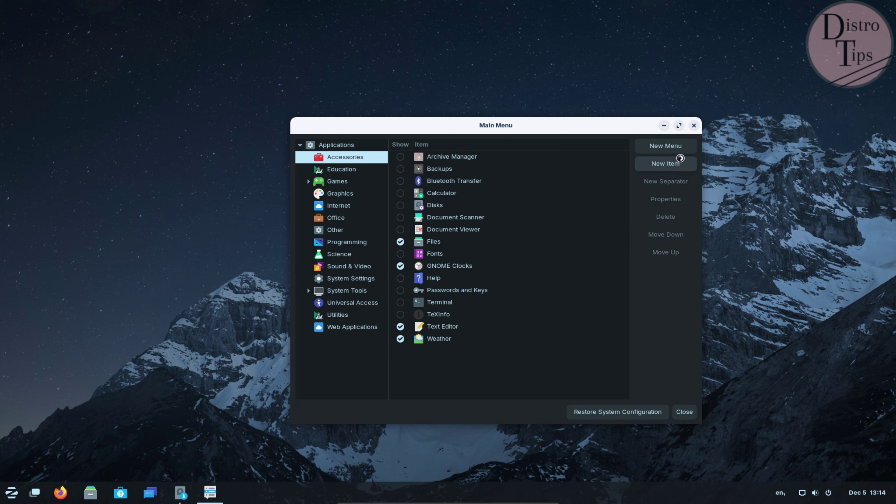
{"action": "left_click", "coordinate": [570, 242]}
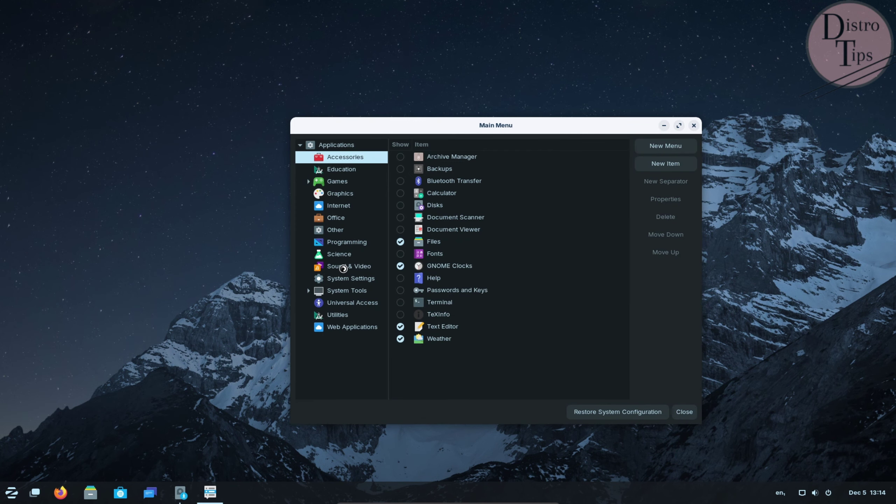
{"action": "left_click", "coordinate": [339, 291]}
{"action": "left_click", "coordinate": [344, 195]}
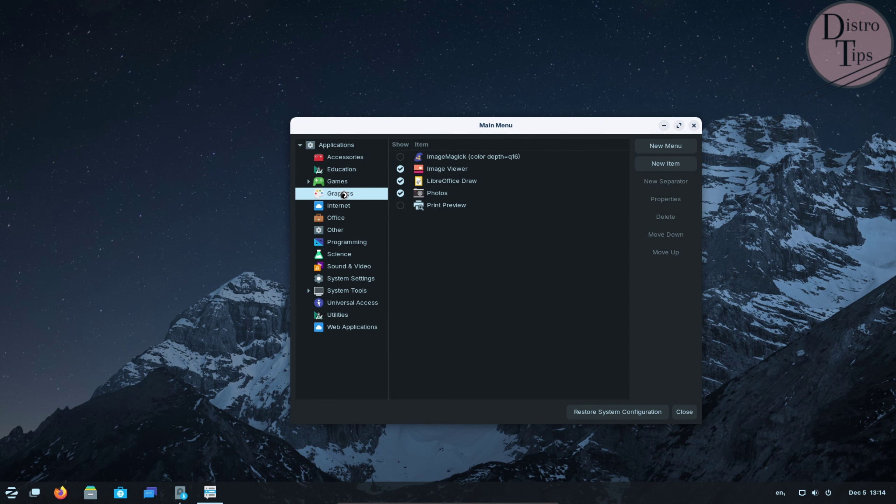
Set the Extensions item in the Other category to be shown and close the Main Menu editor.
{"action": "left_click", "coordinate": [334, 231]}
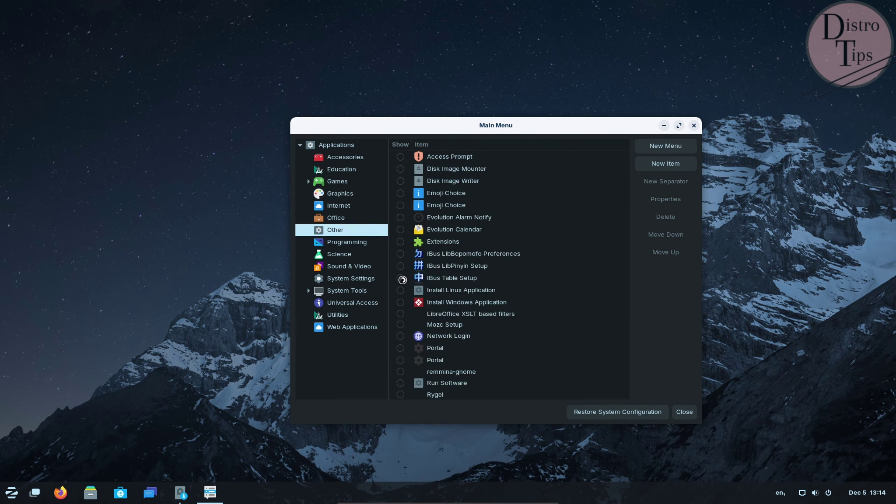
{"action": "left_click", "coordinate": [441, 242]}
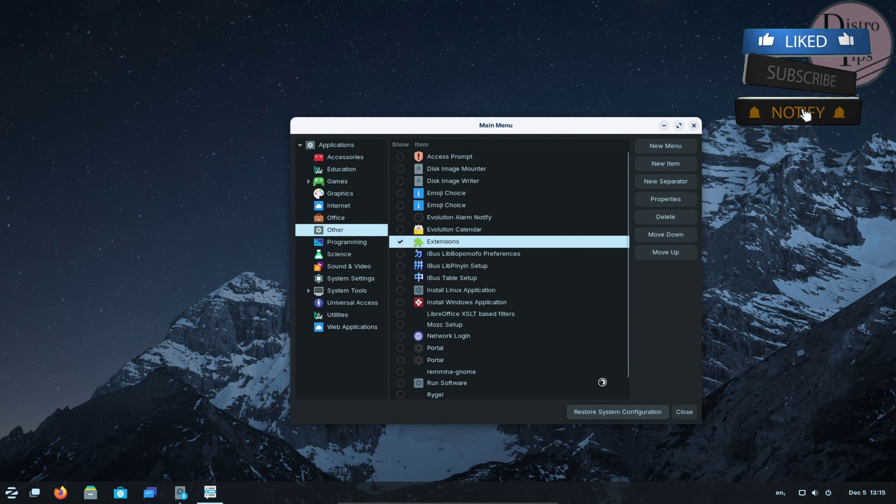
{"action": "left_click", "coordinate": [693, 126]}
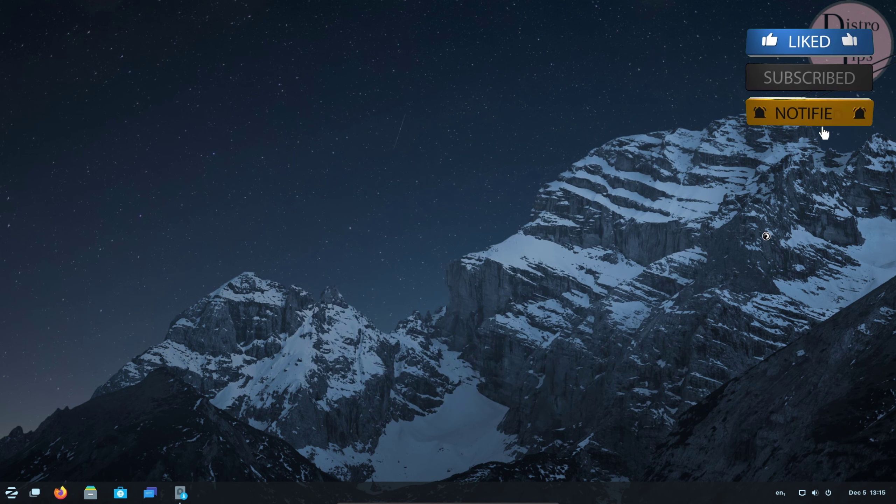
Check the Zorin OS 17 installer's progress with its detailed log expanded, then minimize the installer.
{"action": "left_click", "coordinate": [180, 494]}
{"action": "left_click", "coordinate": [399, 337]}
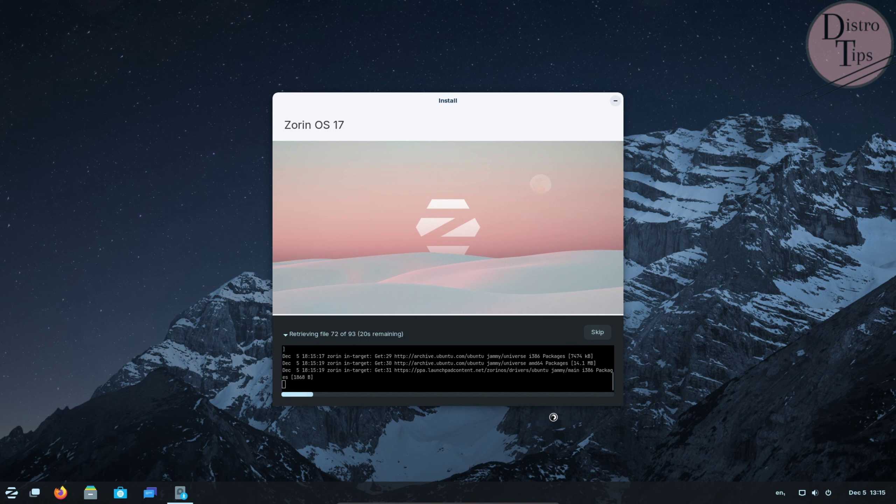
{"action": "left_click", "coordinate": [616, 101]}
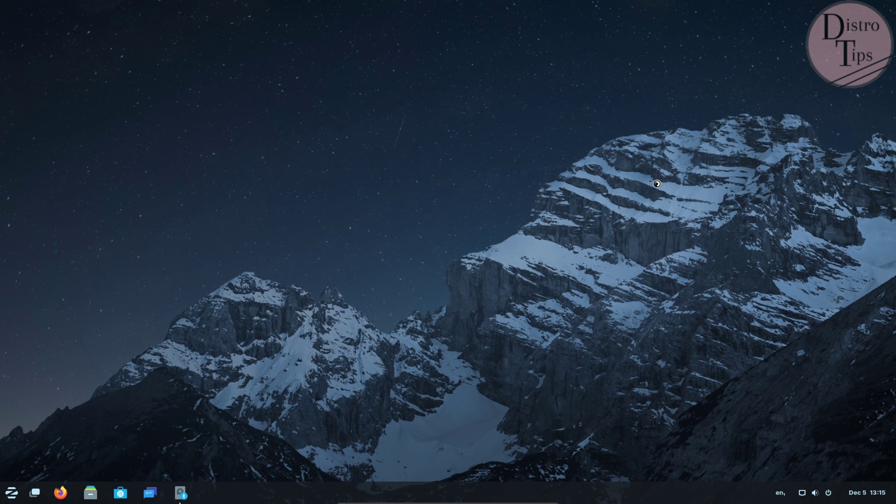
Request a system power off from the application menu and confirm it.
{"action": "left_click", "coordinate": [12, 493]}
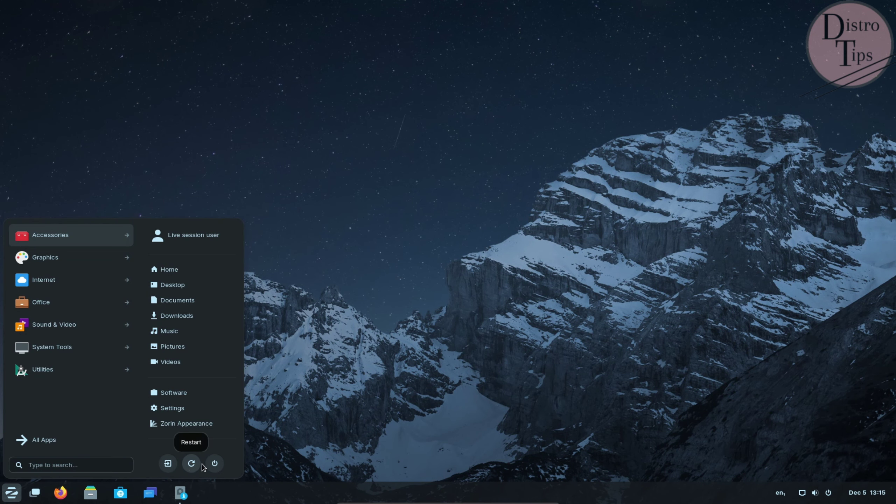
{"action": "left_click", "coordinate": [215, 464]}
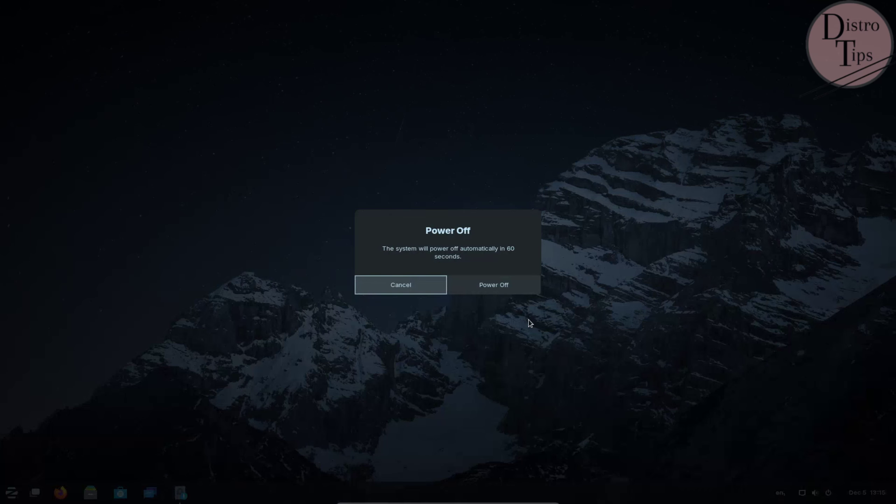
{"action": "left_click", "coordinate": [496, 286]}
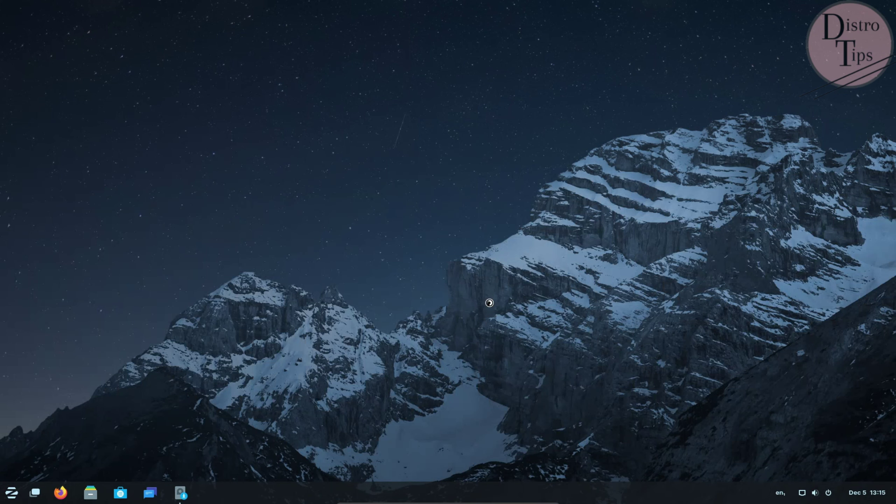